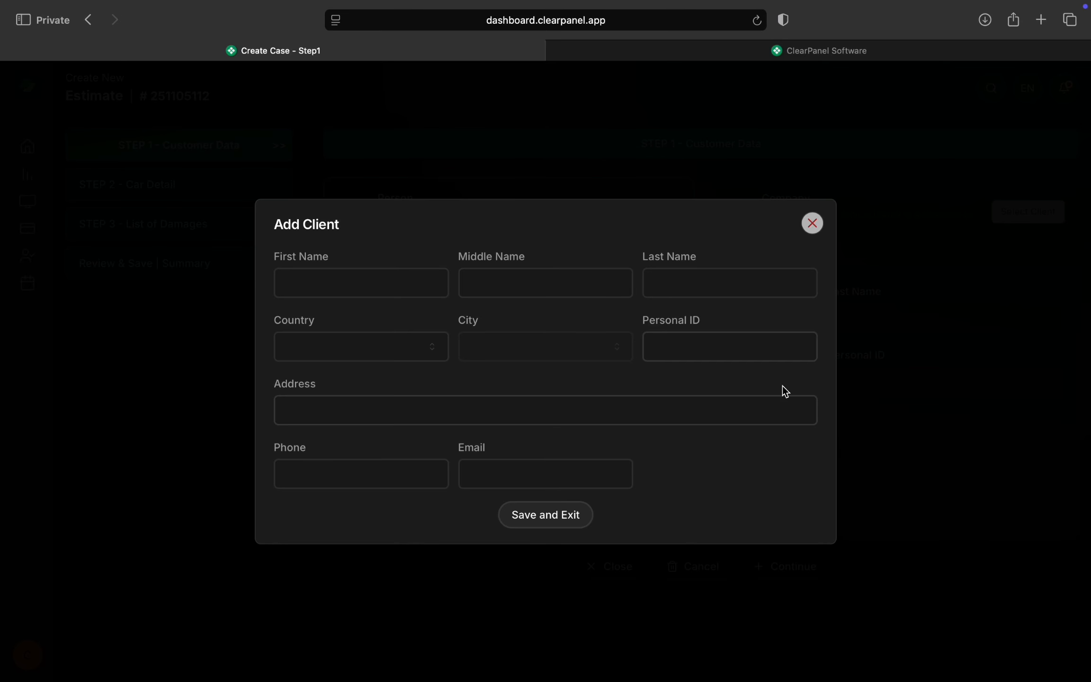
Set the vehicle owner type to Company, select an existing company client, and continue to the car details.
left_click(812, 224)
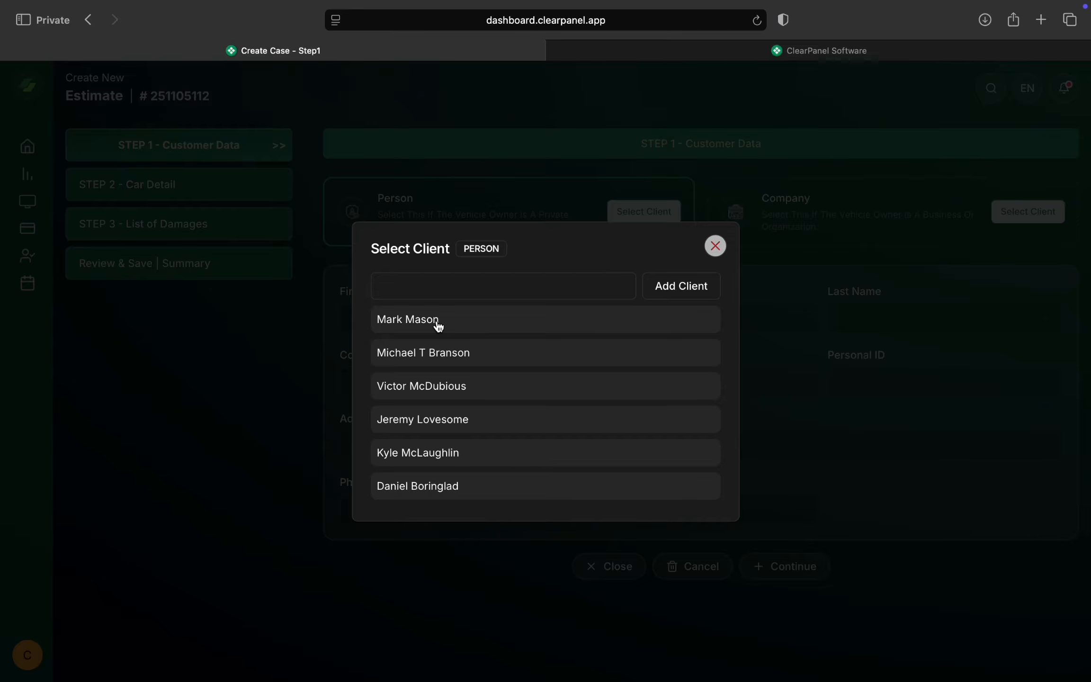
left_click(715, 245)
left_click(847, 203)
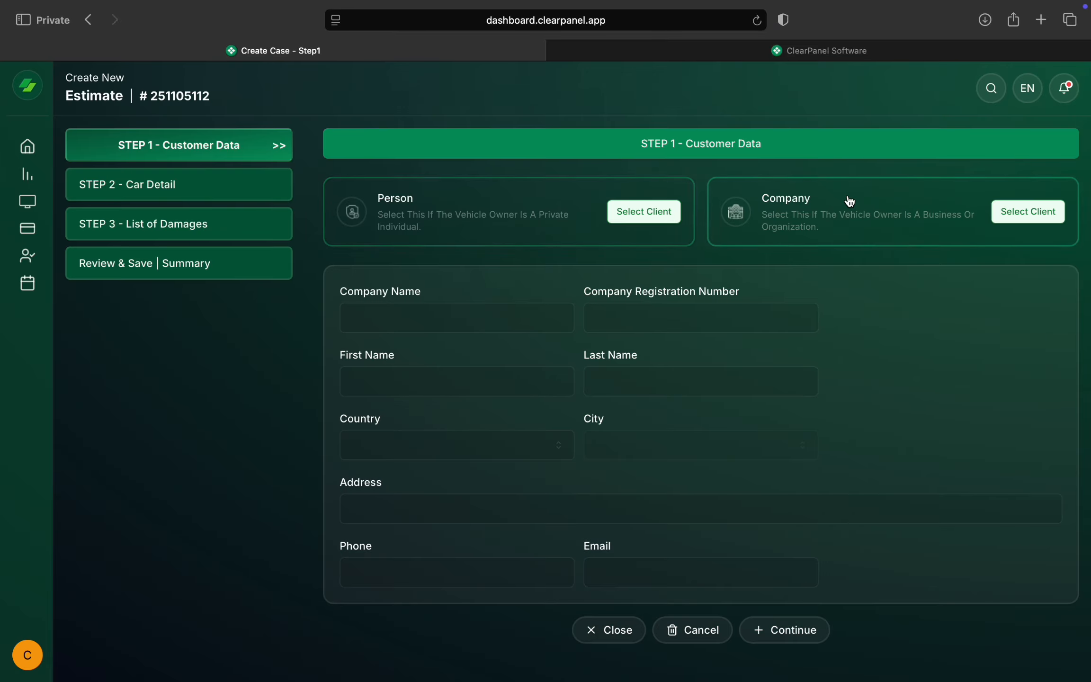
left_click(1034, 212)
left_click(453, 410)
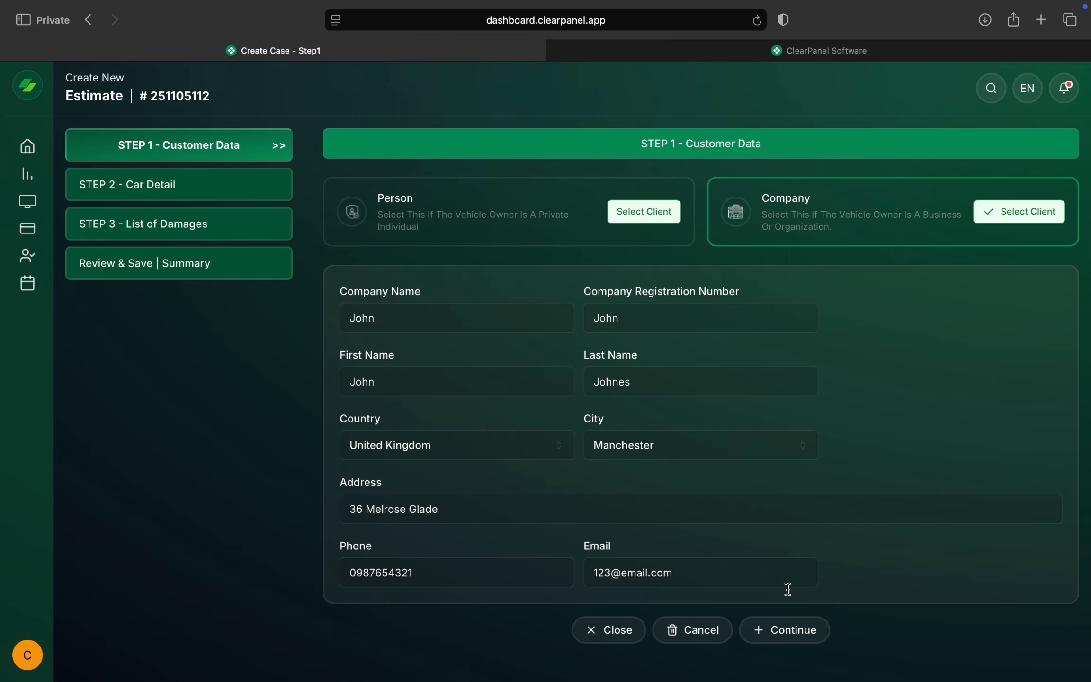
left_click(789, 632)
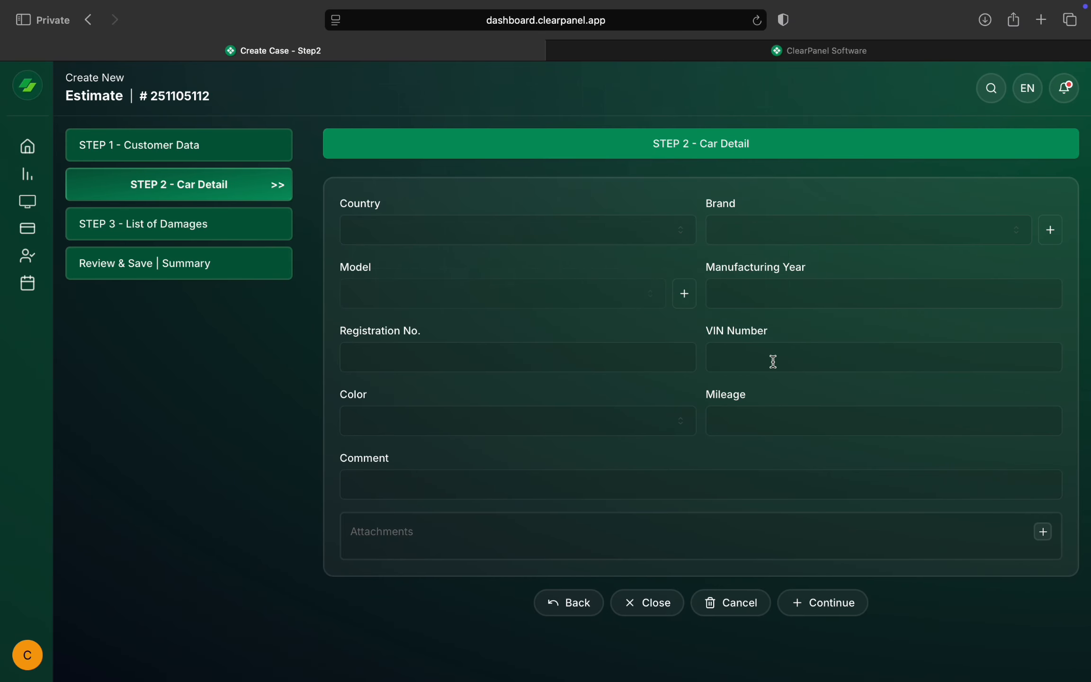
Set the car's brand to Ferrari and its model to 458 Italia.
left_click(750, 232)
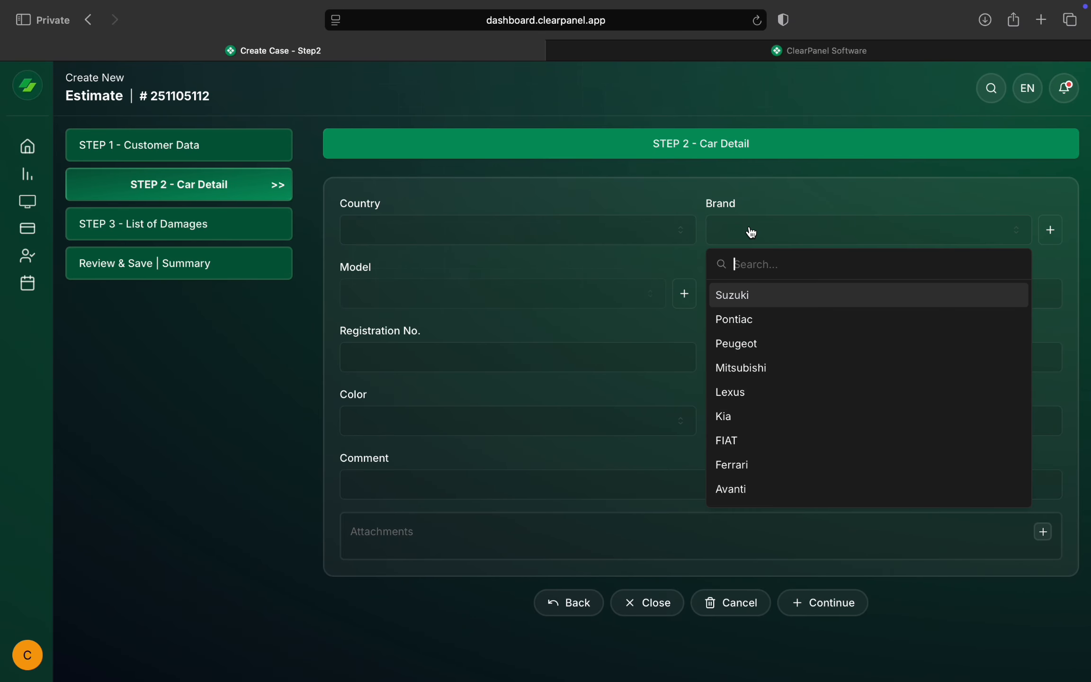
left_click(741, 464)
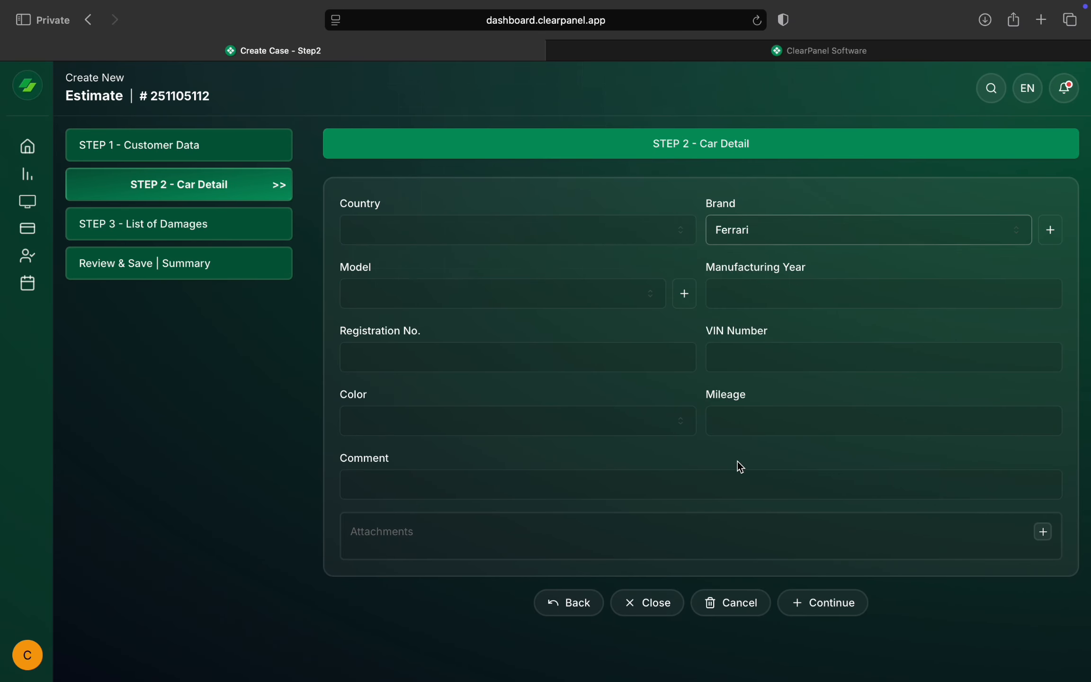
left_click(511, 303)
type("45")
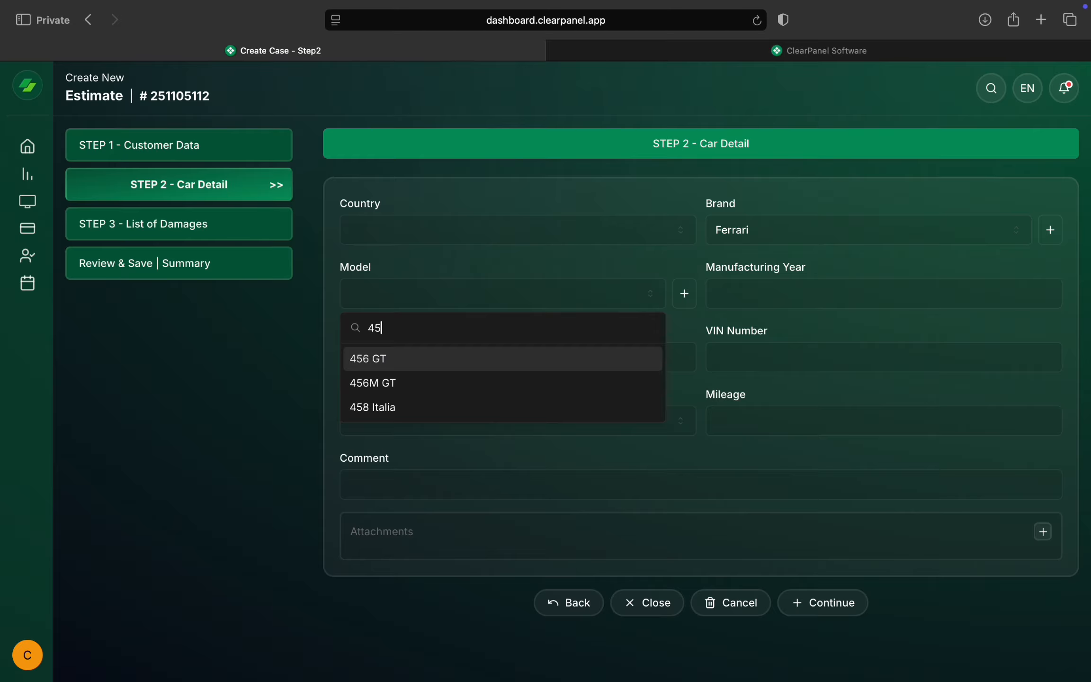
left_click(439, 408)
Enter 1234 as the car's registration number and continue to the list of damages.
left_click(521, 369)
type("1234")
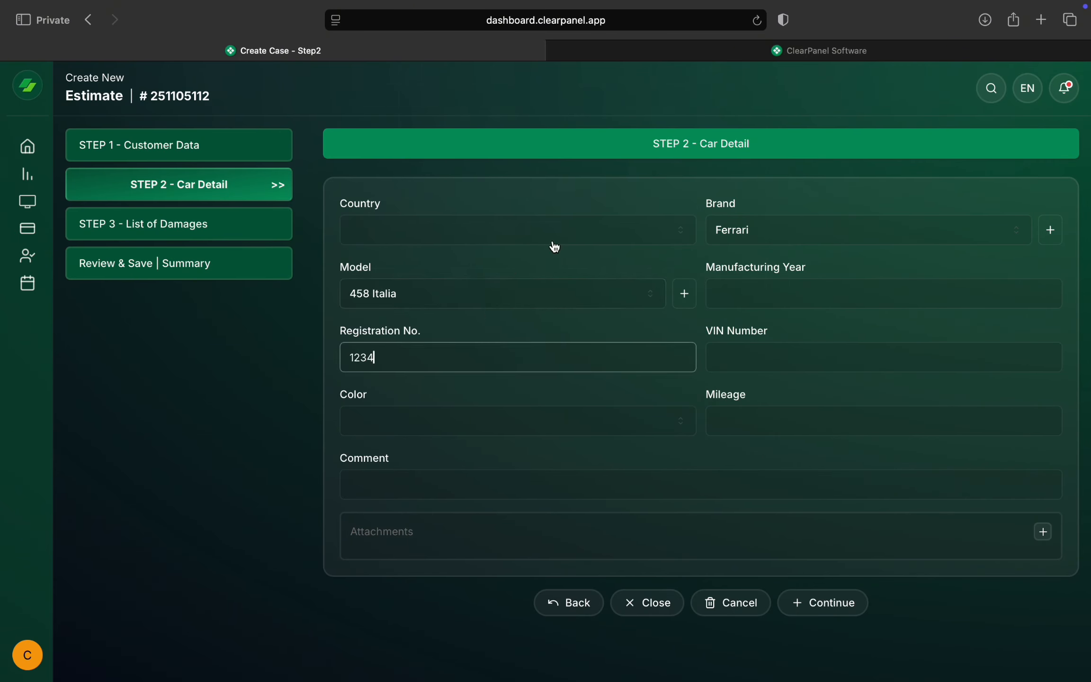
left_click(620, 482)
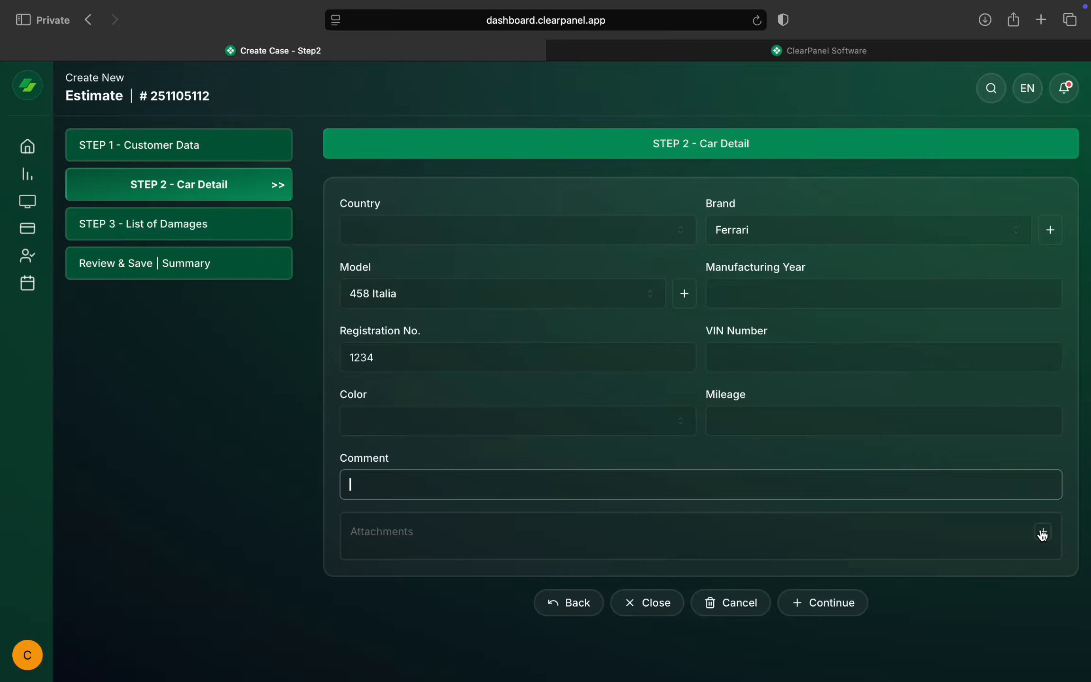
left_click(944, 590)
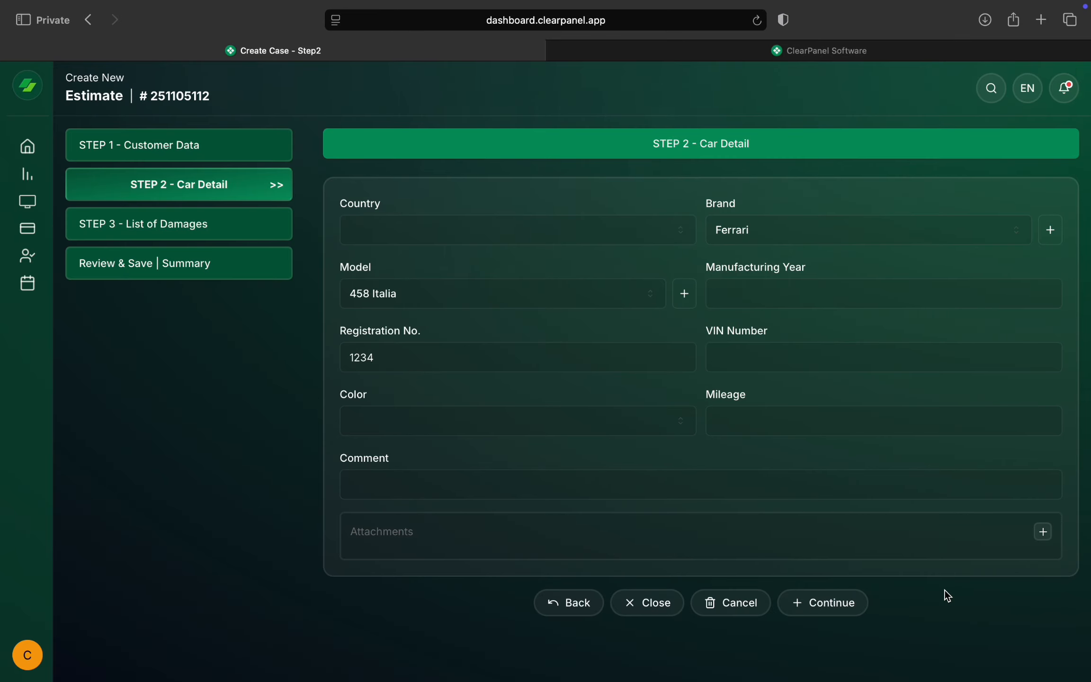
left_click(812, 608)
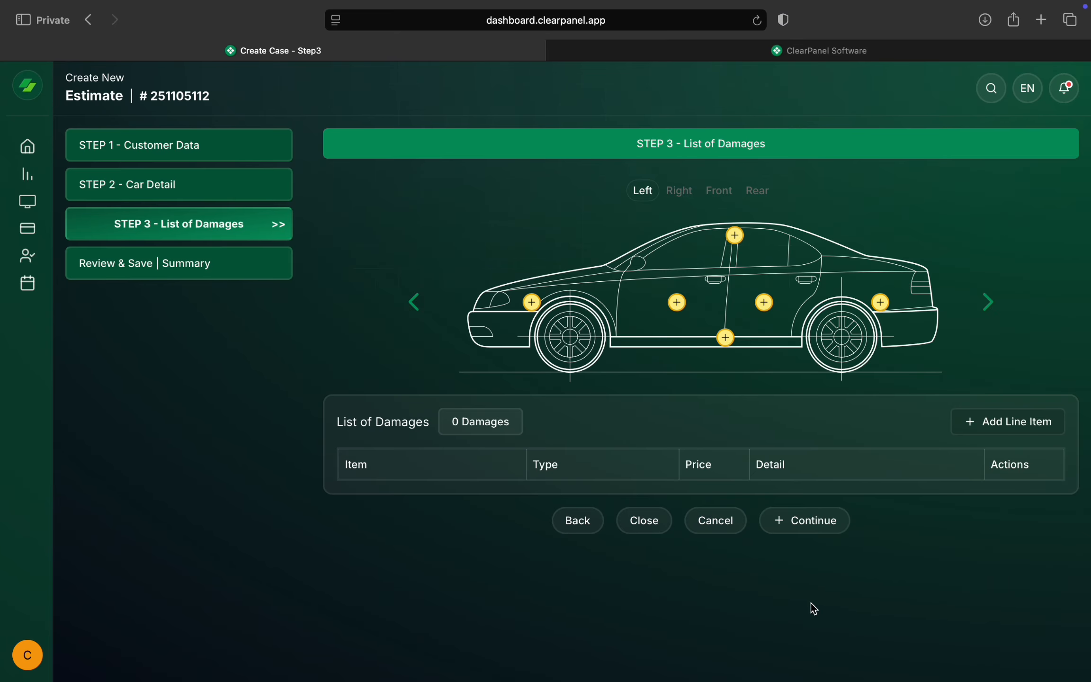
Bring up the car's front view and open the damage entry for the hood.
left_click(988, 303)
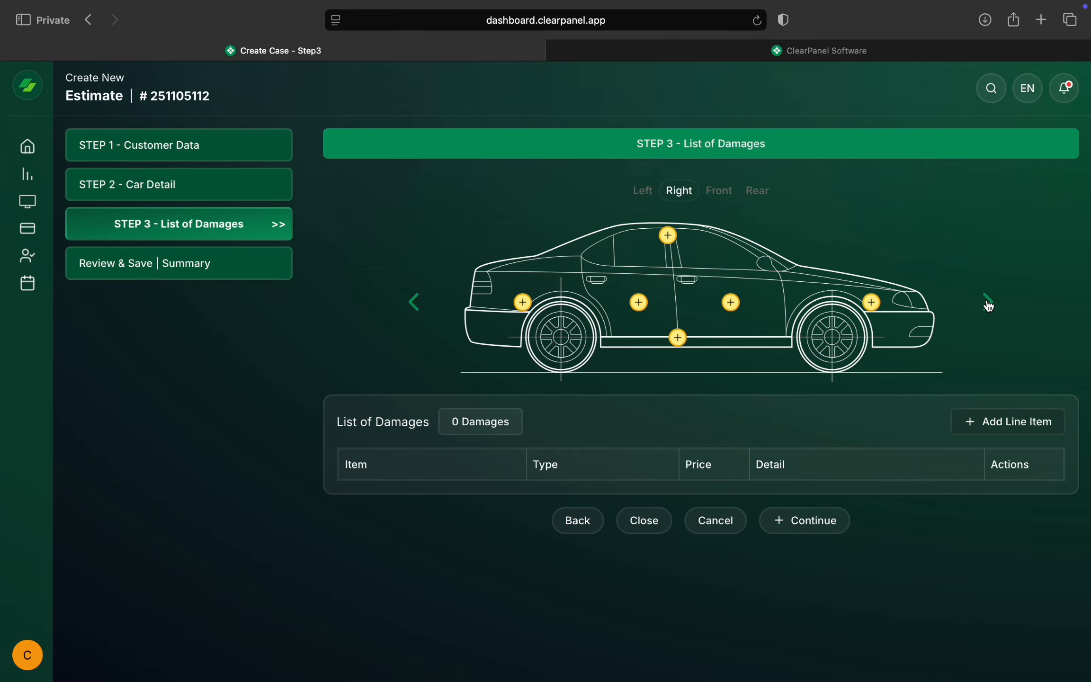
left_click(988, 303)
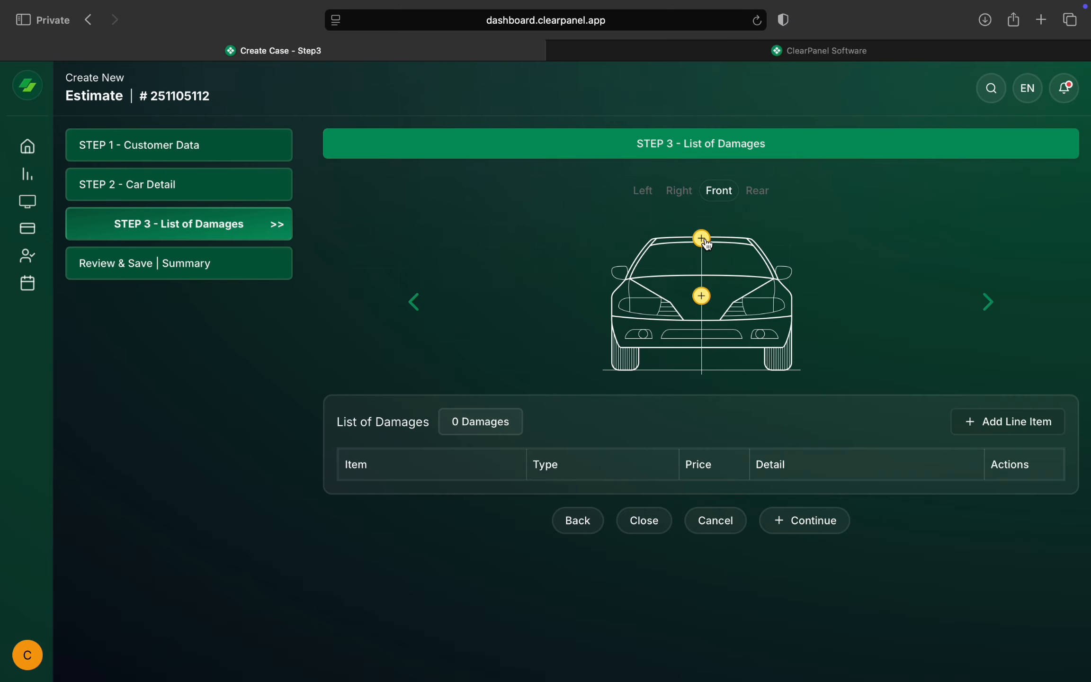
left_click(702, 298)
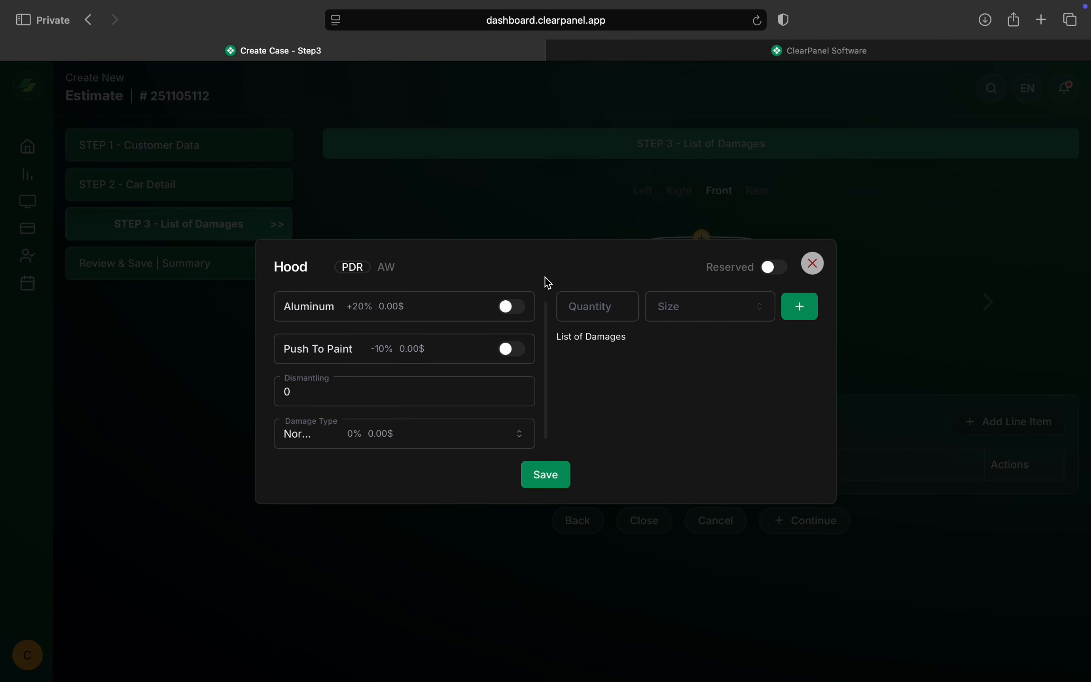
Compare the hood's AW and PDR pricing modes, ending in PDR mode.
left_click(389, 274)
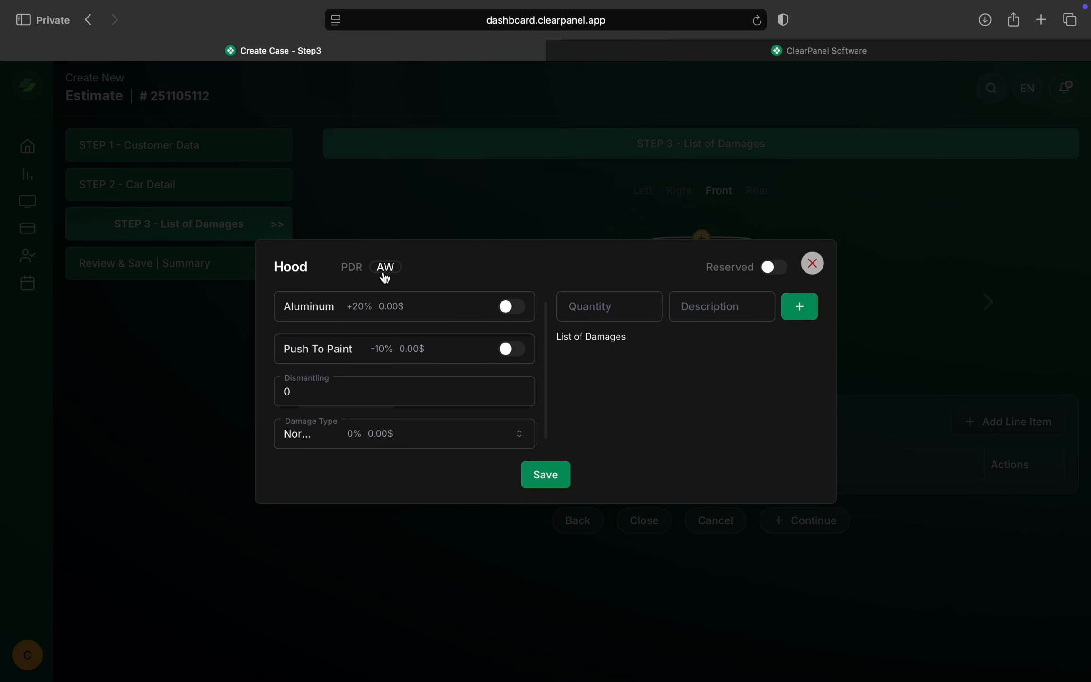
left_click(351, 277)
left_click(386, 276)
left_click(360, 275)
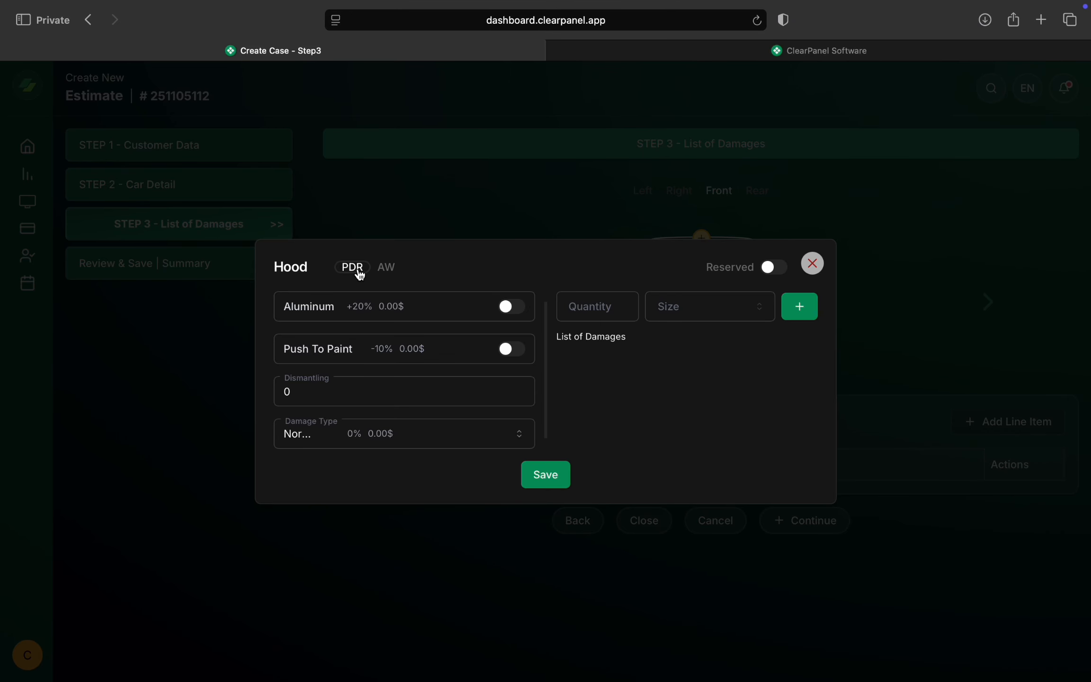
left_click(385, 276)
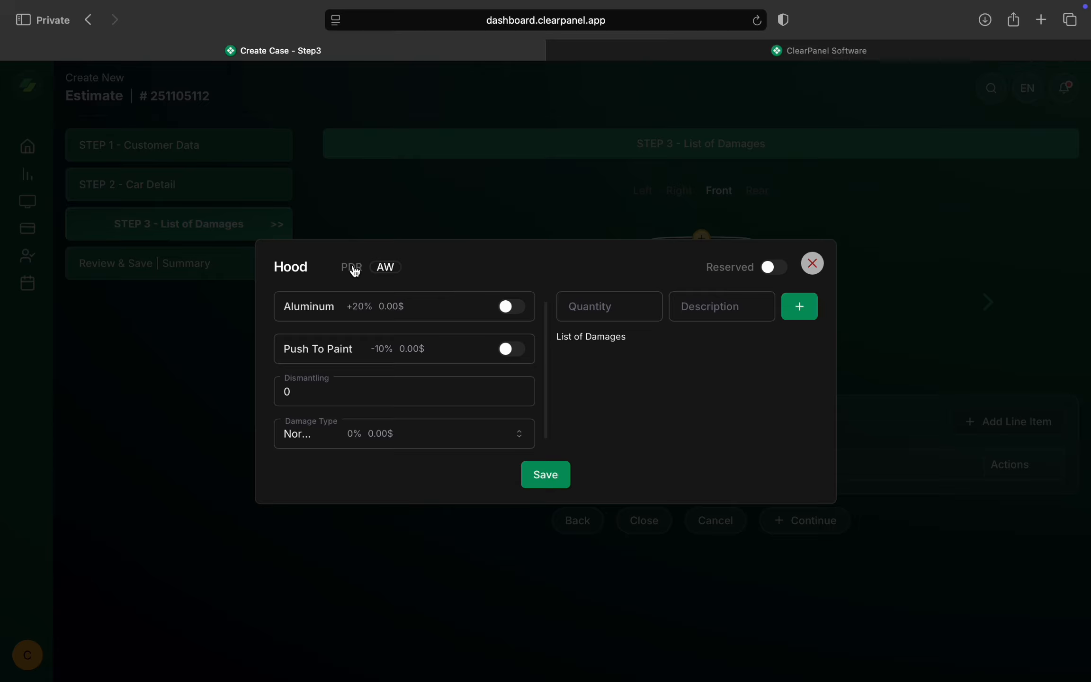
left_click(354, 272)
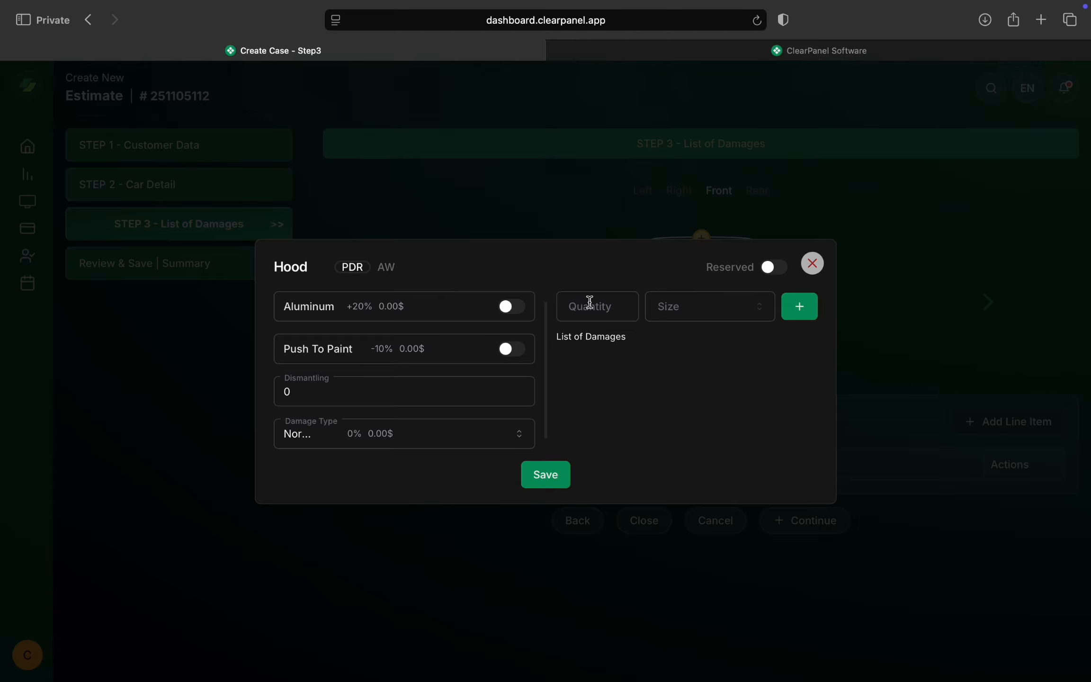
Add a hood damage line with quantity 3 and size 0 - 20 mm.
left_click(592, 307)
type("3")
left_click(686, 318)
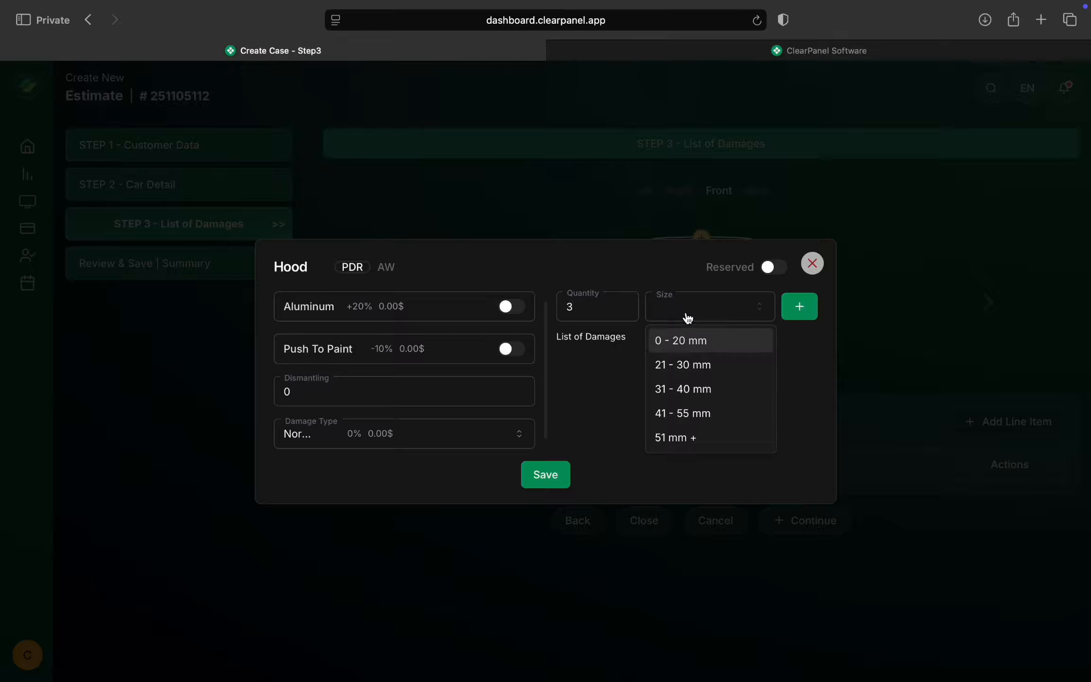
left_click(690, 340)
left_click(799, 308)
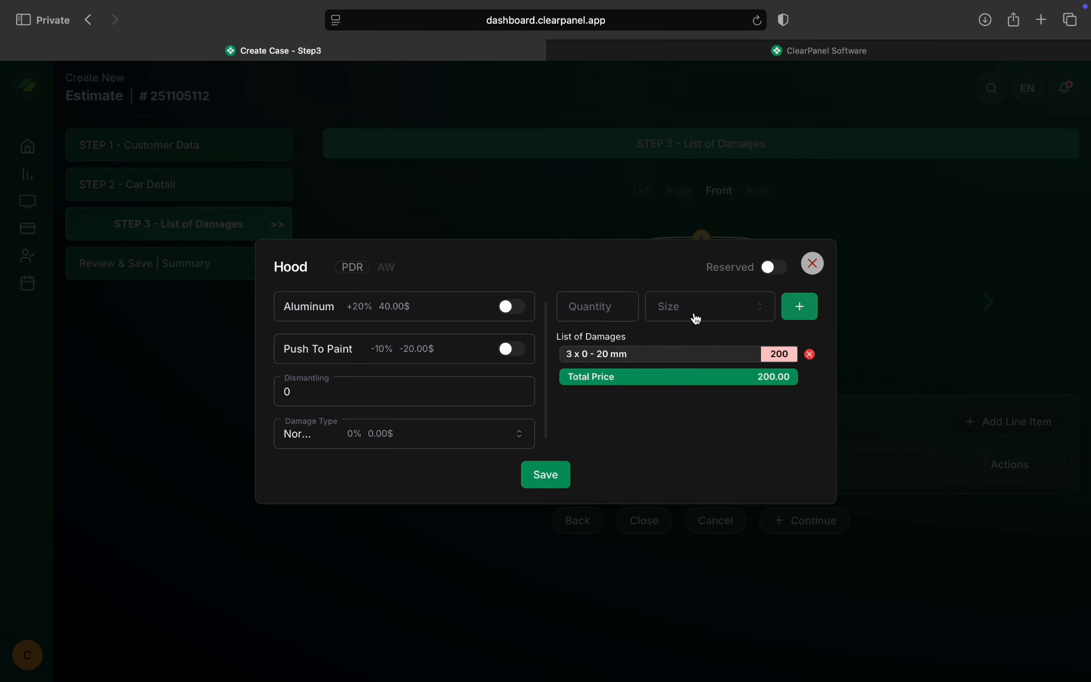
Add a hood damage line with quantity 5 and size 51 mm +.
left_click(606, 308)
type("5")
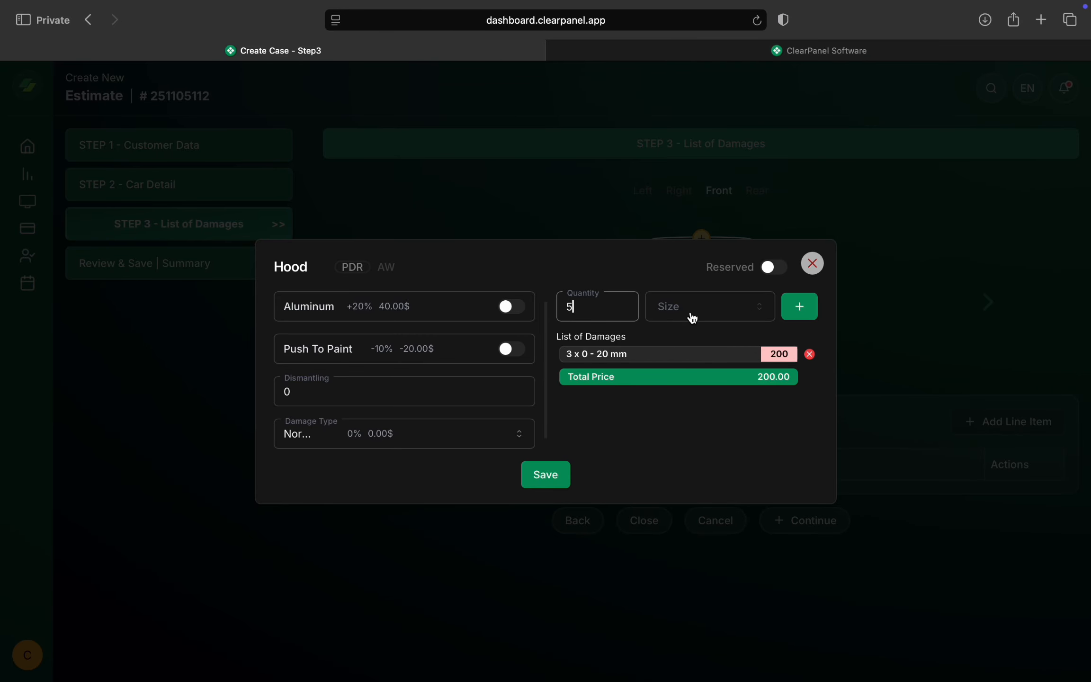
left_click(690, 314)
left_click(692, 438)
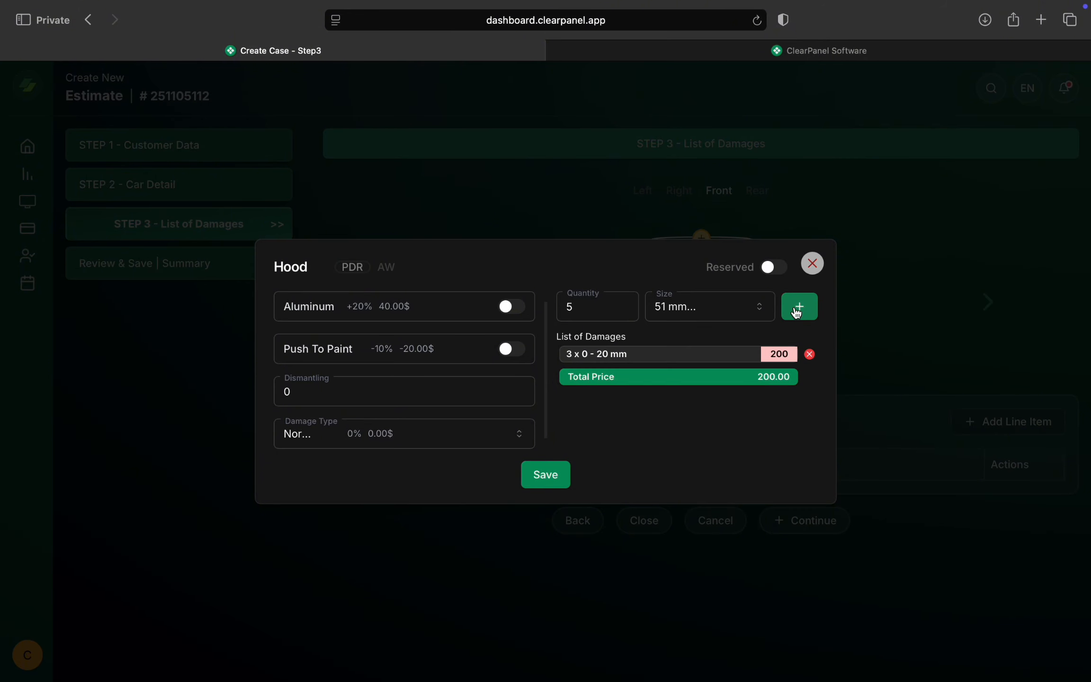
left_click(798, 308)
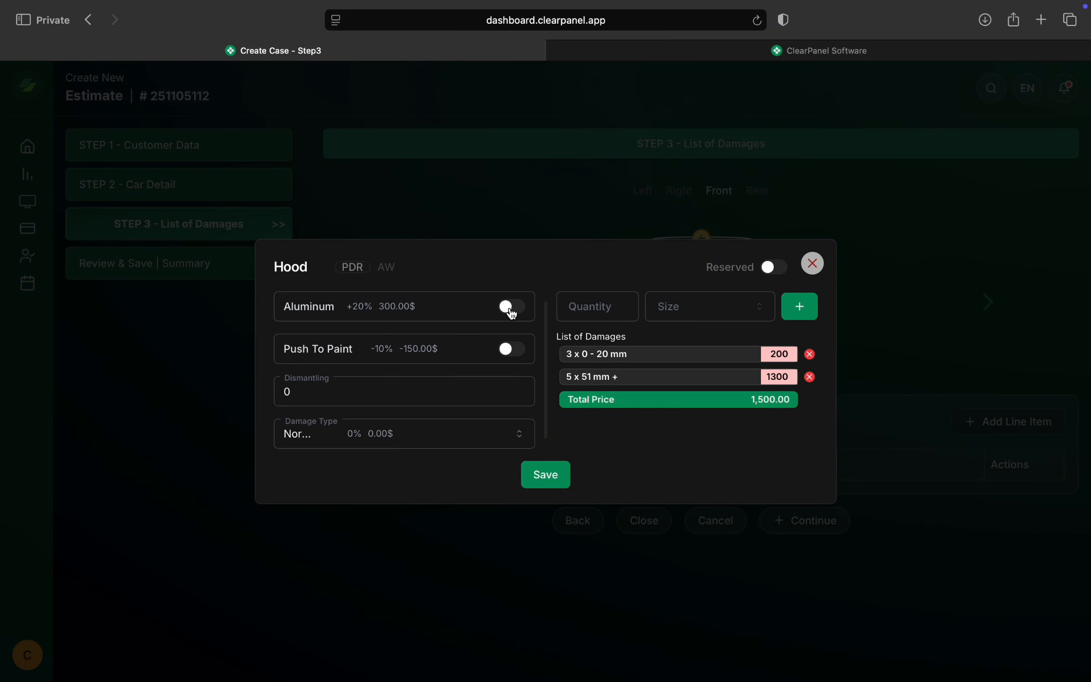
Enable the Aluminum surcharge for the hood and try the Push To Paint discount, leaving it off.
left_click(511, 311)
left_click(512, 313)
left_click(512, 313)
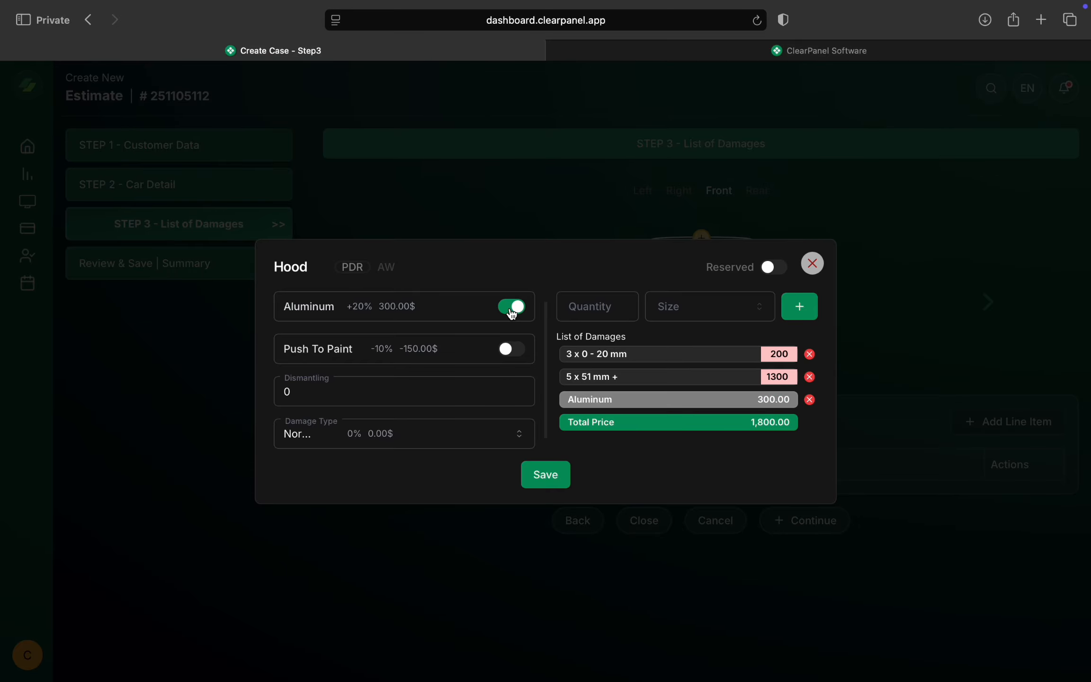
left_click(512, 352)
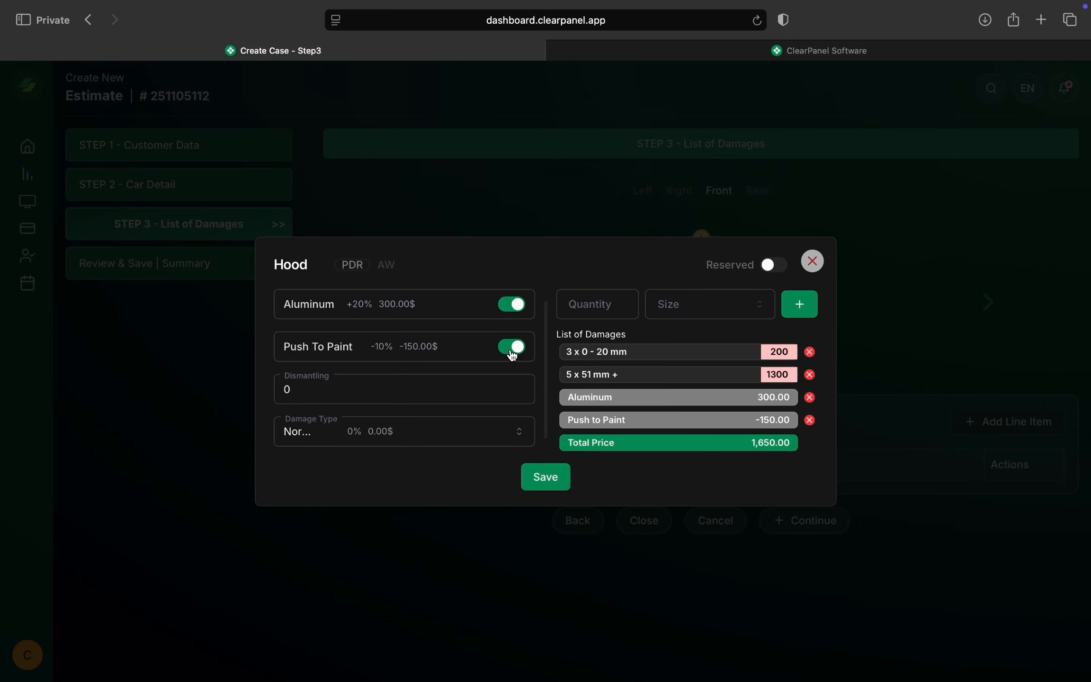
left_click(512, 348)
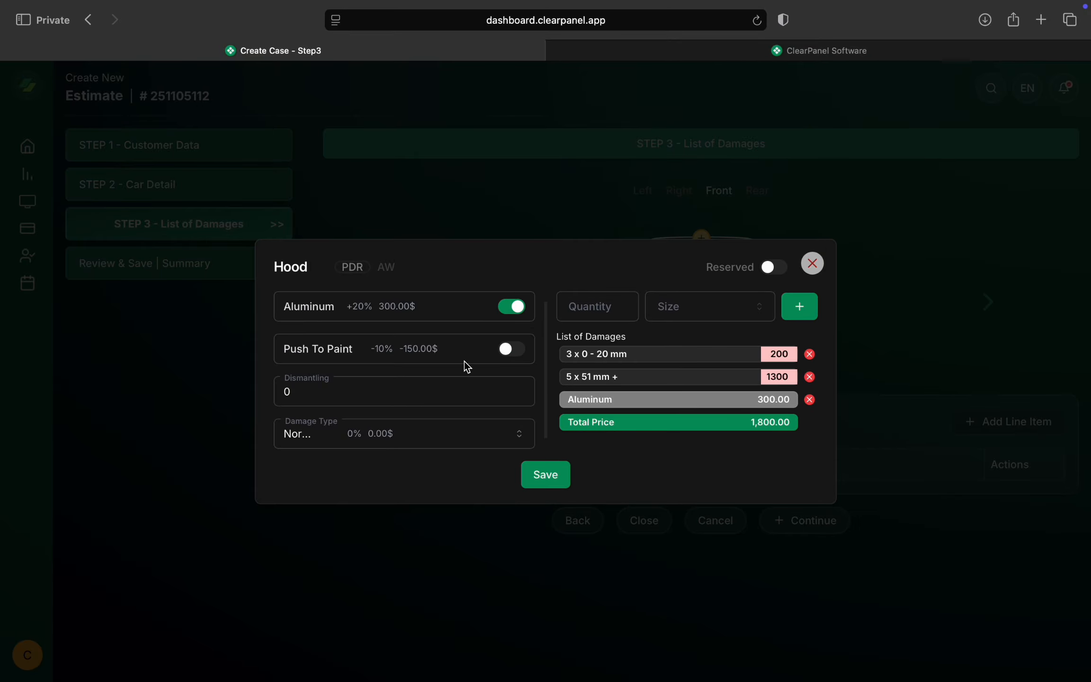
Set the hood's dismantling cost to 400.
left_click(339, 393)
key("BackSpace")
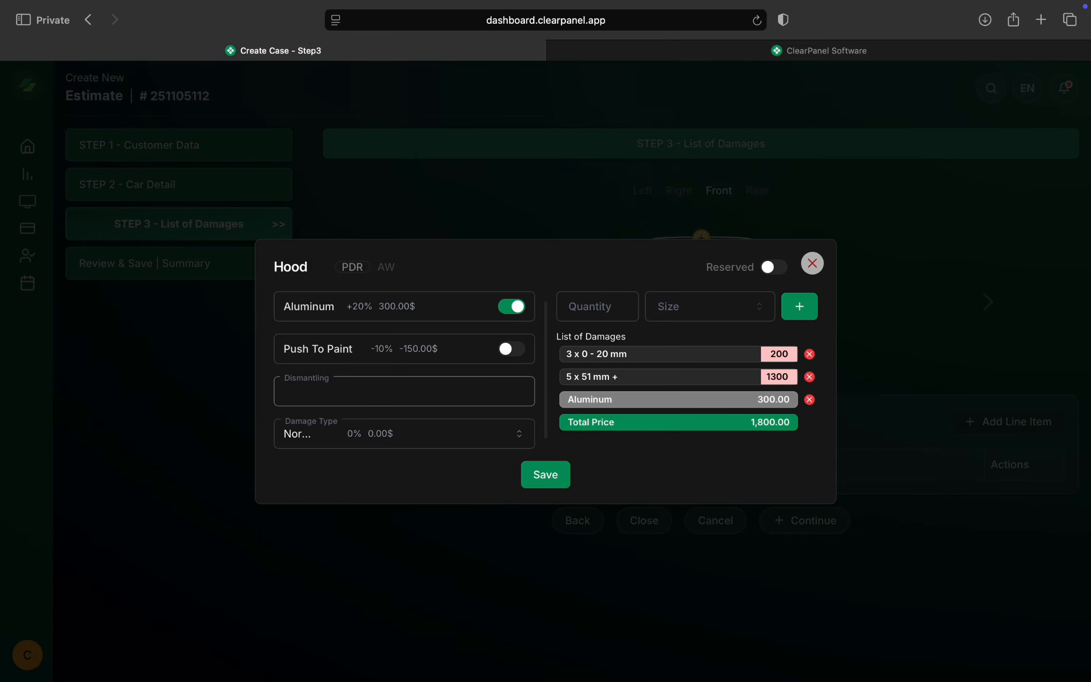
type("400")
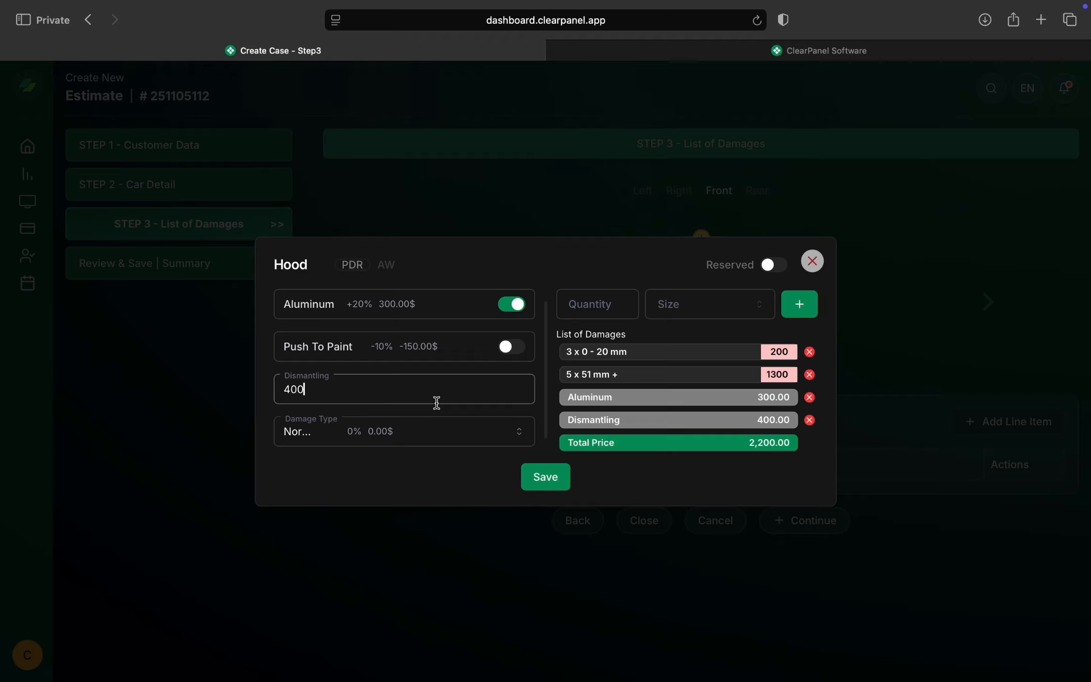
left_click(541, 388)
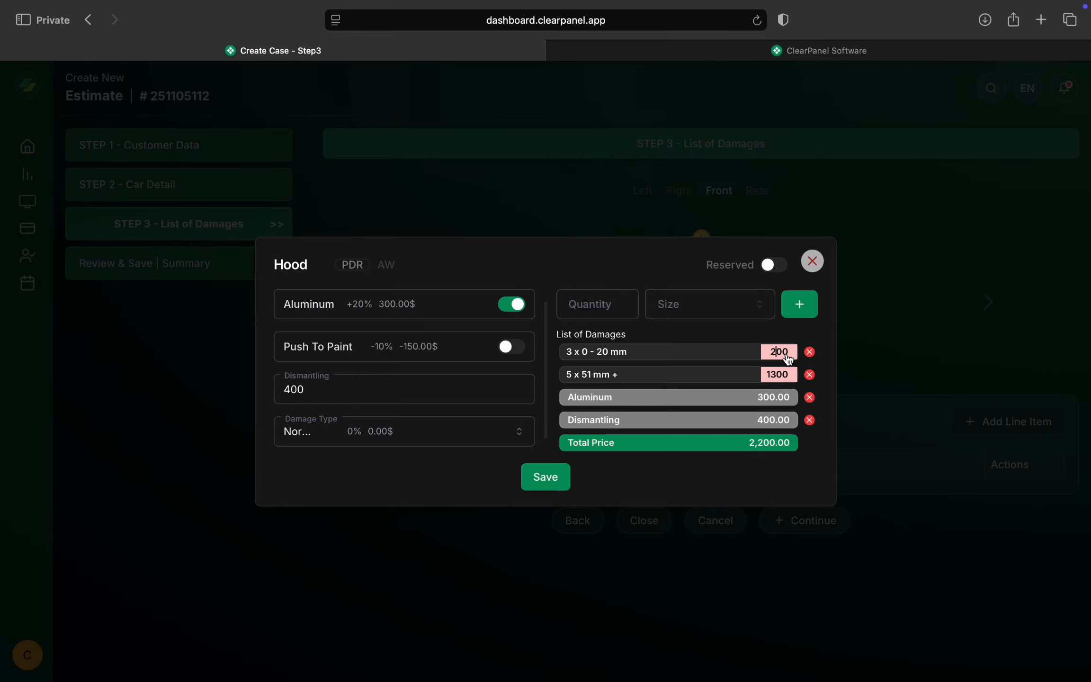
Override the price of the hood's 0 - 20 mm damage line with 450 and save the hood entry.
key("BackSpace")
type("4")
key("BackSpace")
type("50")
left_click(778, 271)
left_click(778, 273)
left_click(547, 480)
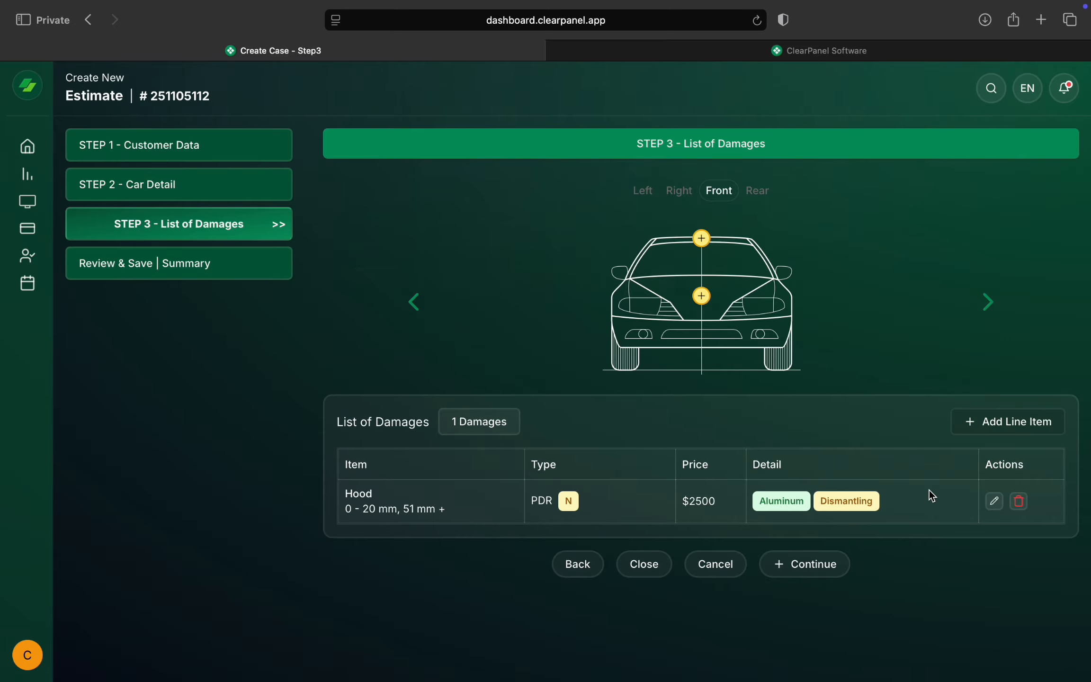
Reopen the saved hood entry to review its damage lines and surcharges, and close it without changes.
left_click(994, 503)
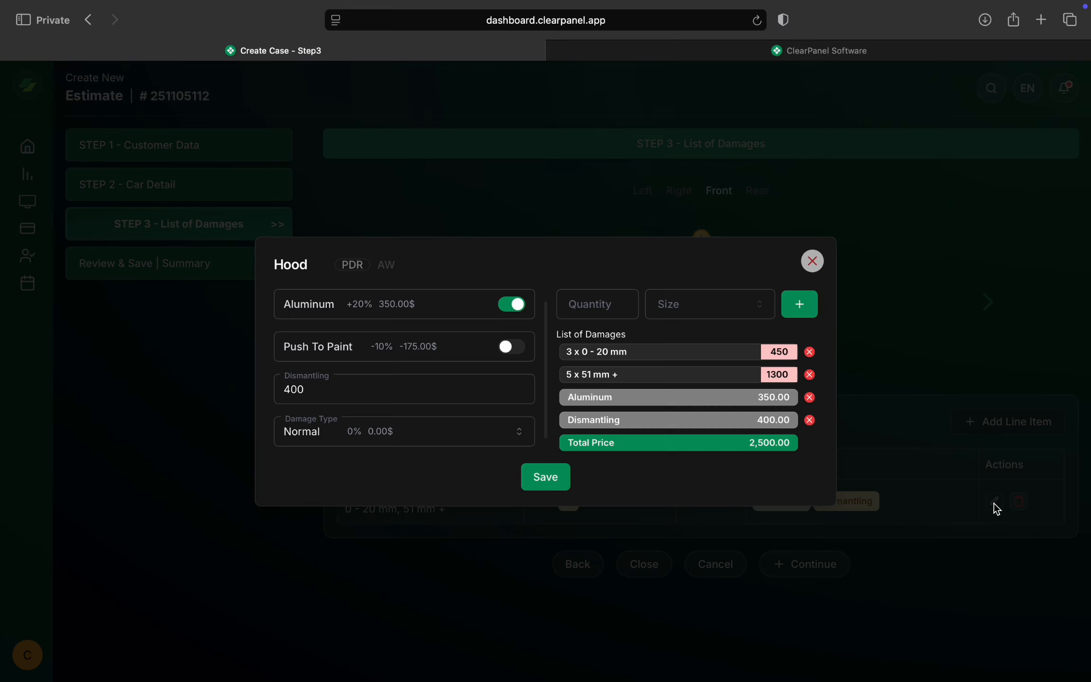
left_click(811, 261)
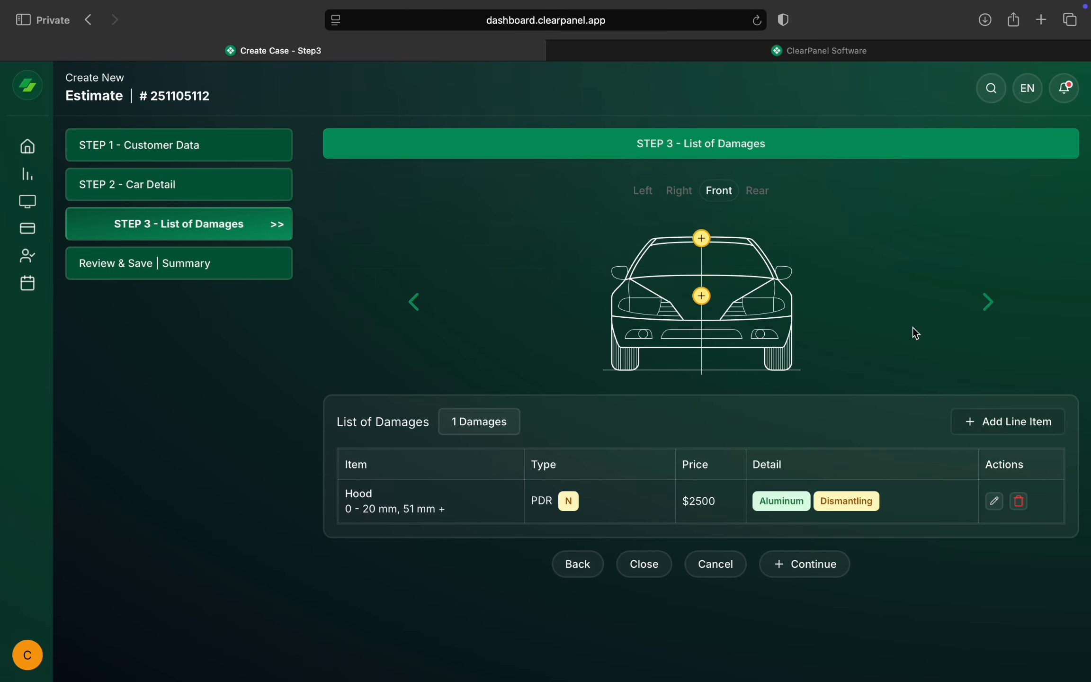
In the rear view, start a Trunk Upper Part damage of type AW and add a line with quantity 8 and description PDR.
left_click(988, 302)
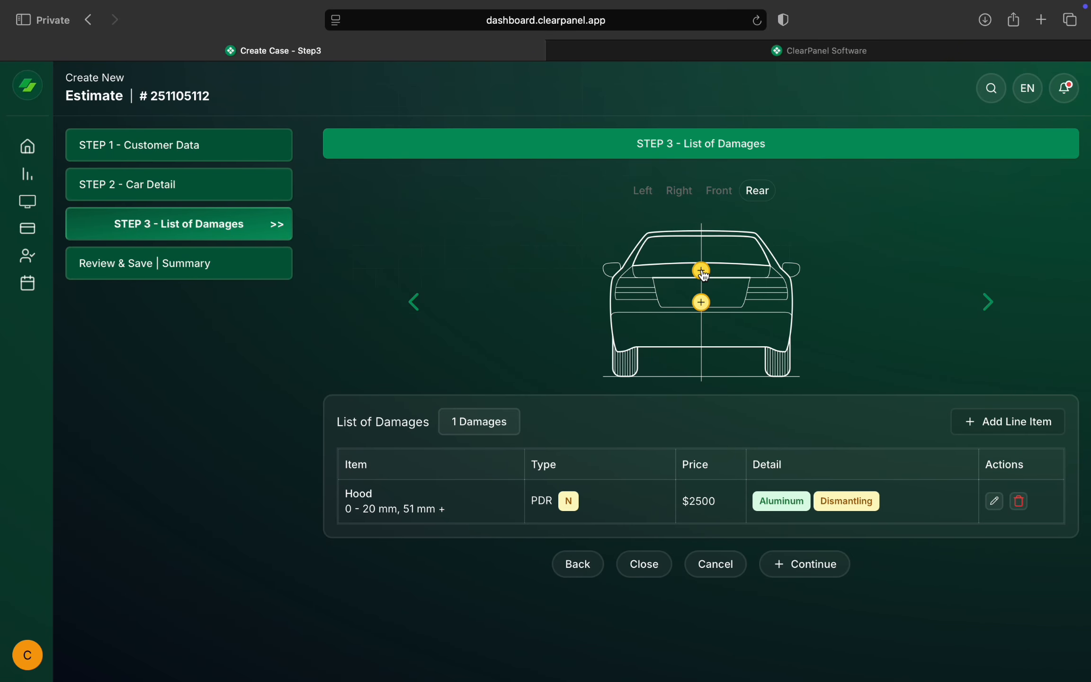
left_click(701, 272)
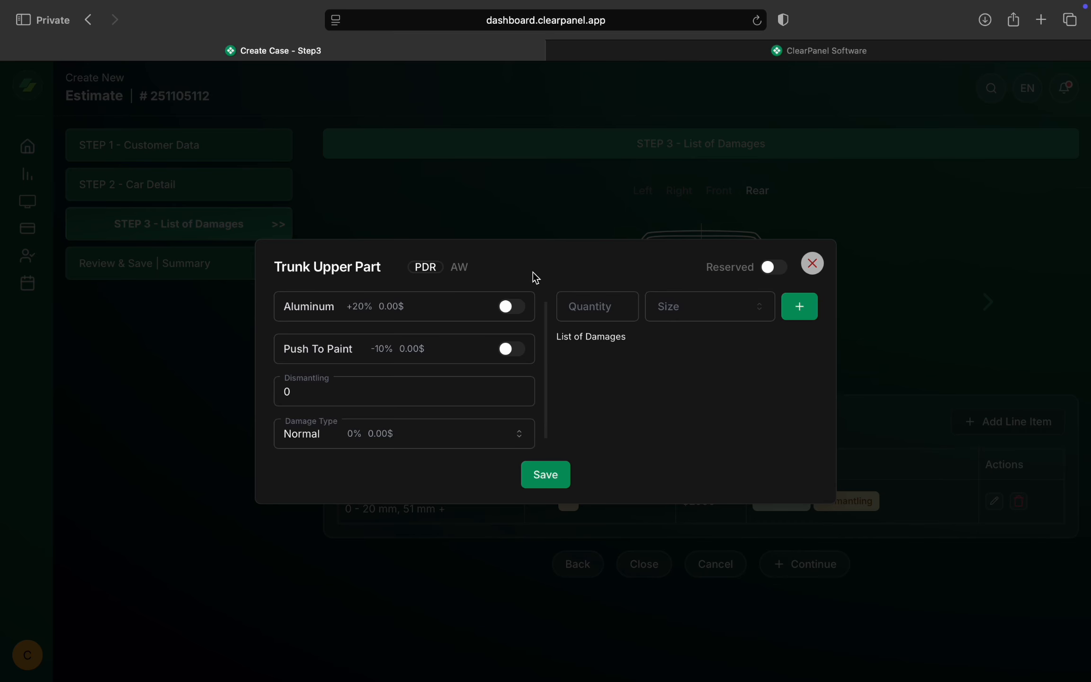
left_click(460, 268)
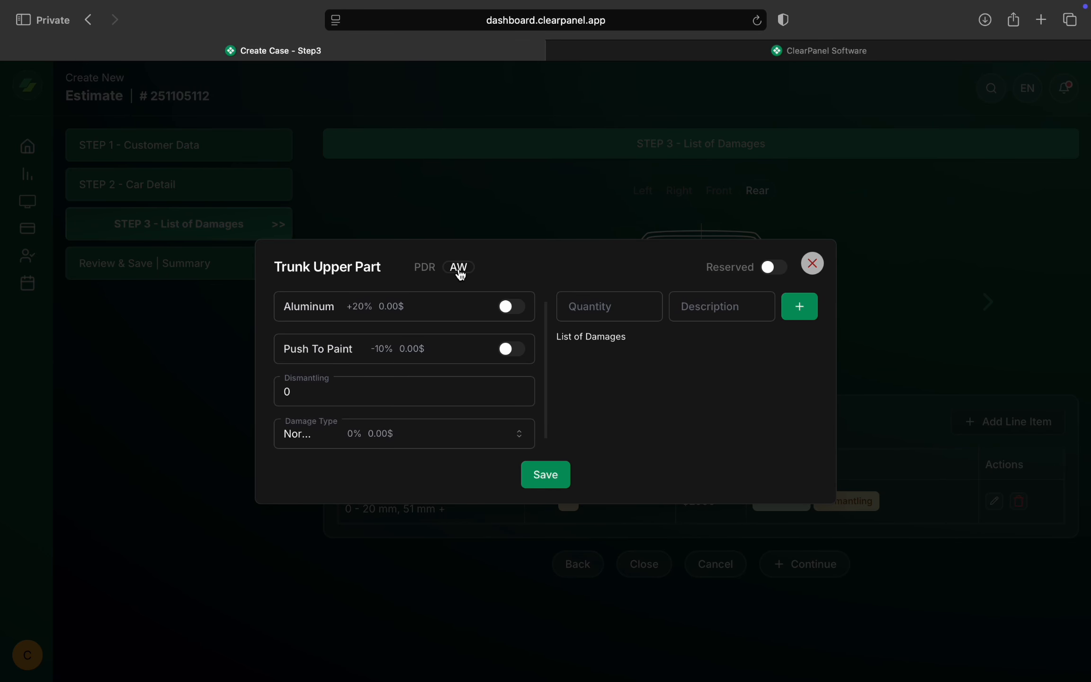
left_click(601, 306)
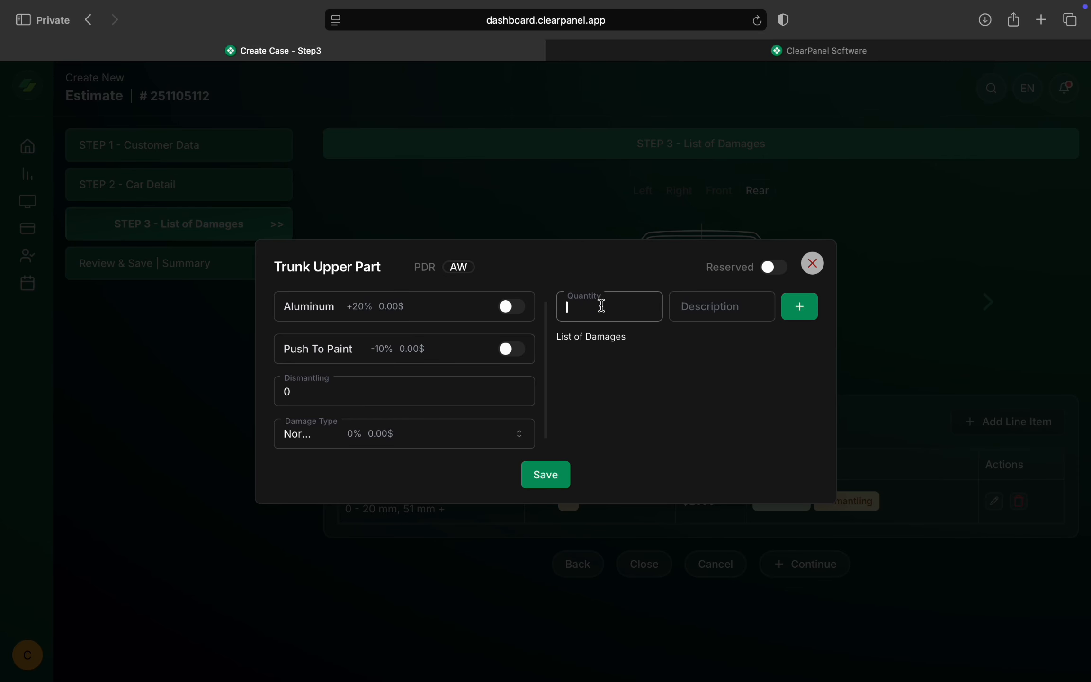
type("8")
left_click(711, 310)
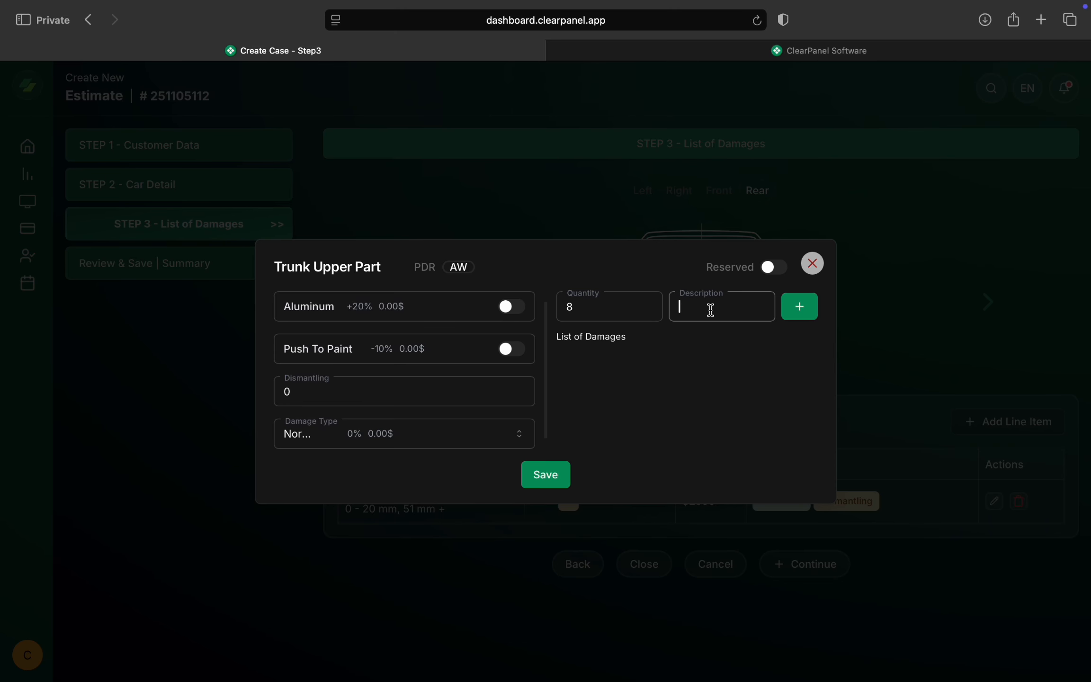
left_click(798, 307)
Enable the Aluminum surcharge, override the trunk's PDR line price with 500 and save the entry.
left_click(517, 309)
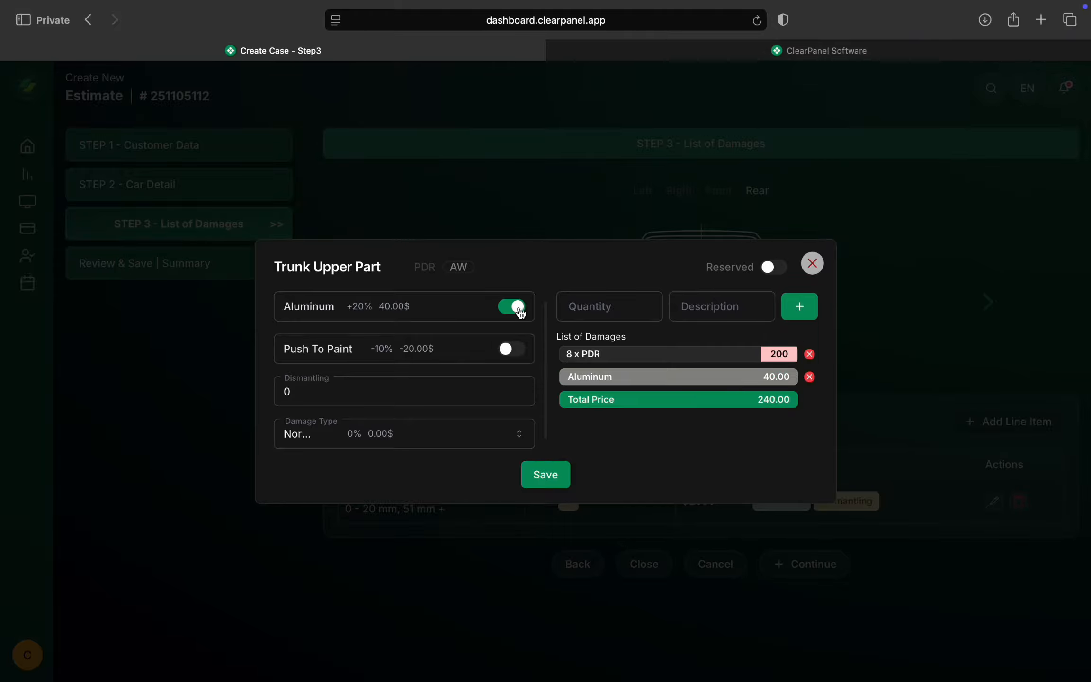
left_click(776, 353)
key("BackSpace")
type("5")
left_click(554, 481)
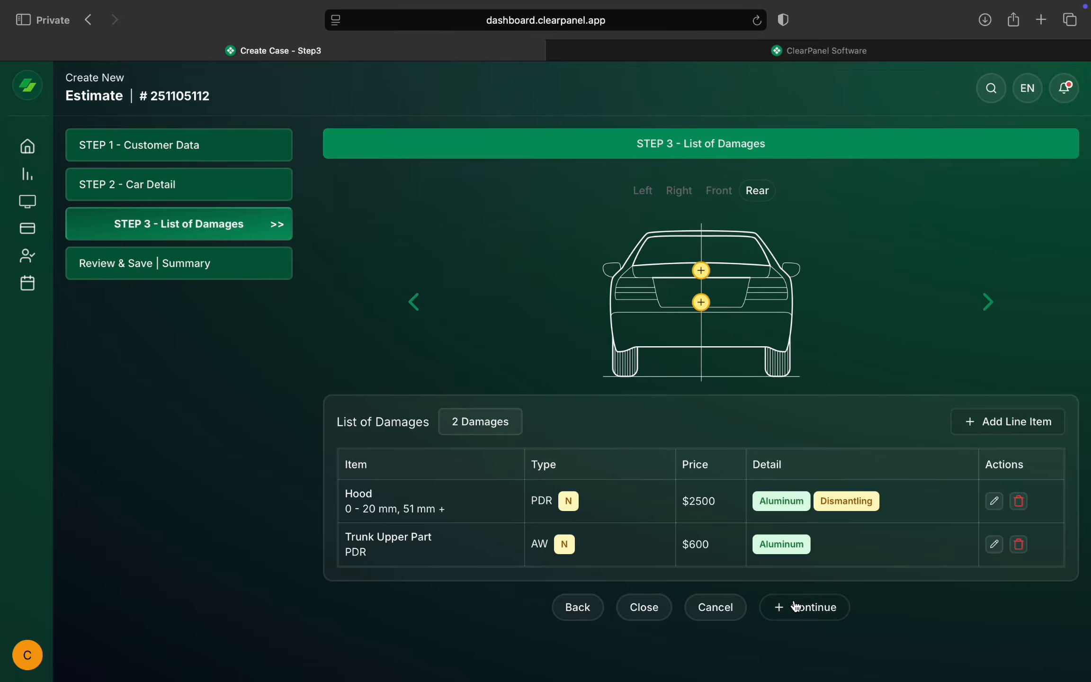
Add a line item titled Body Polishing with a unit price of 100 and continue to the estimate summary.
left_click(976, 432)
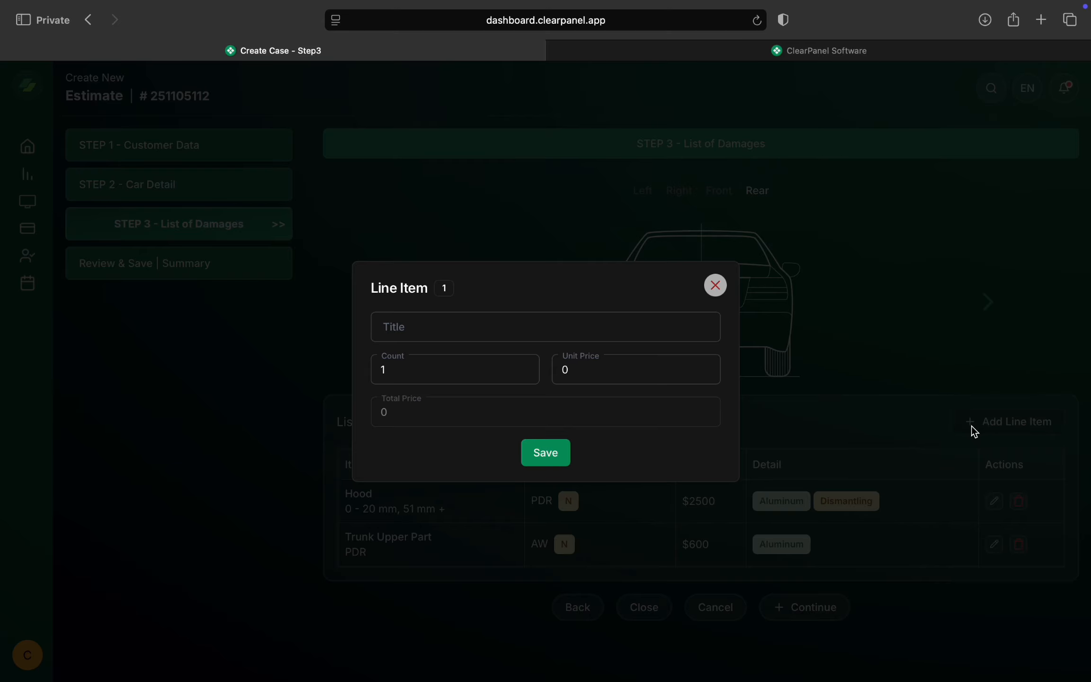
left_click(718, 286)
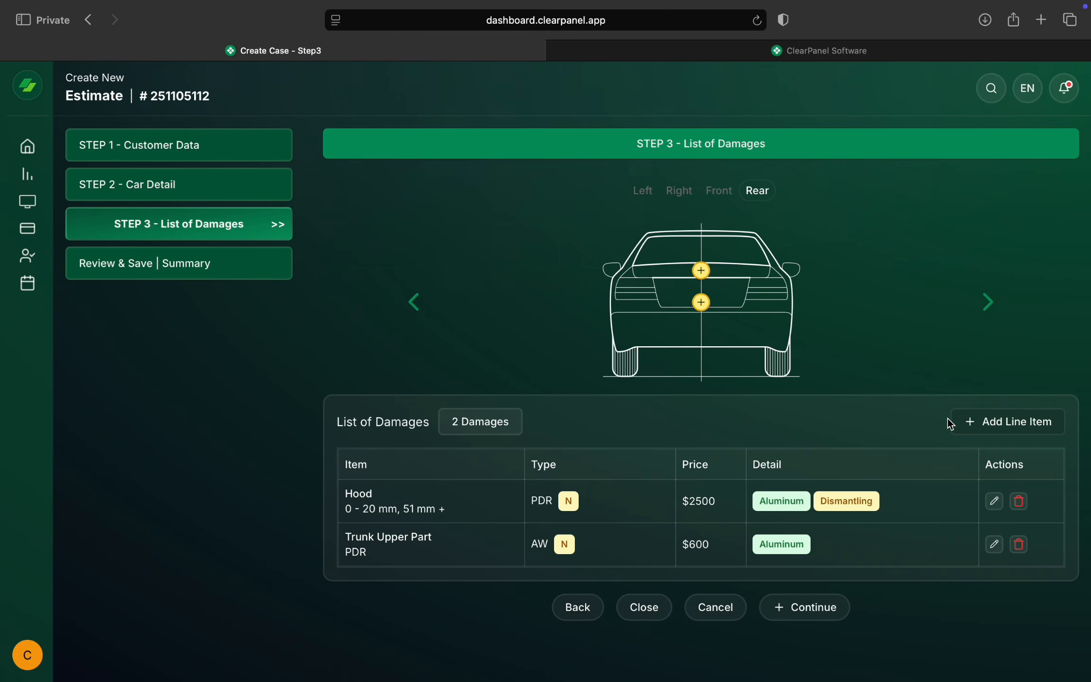
left_click(1005, 428)
left_click(560, 332)
type("Bod")
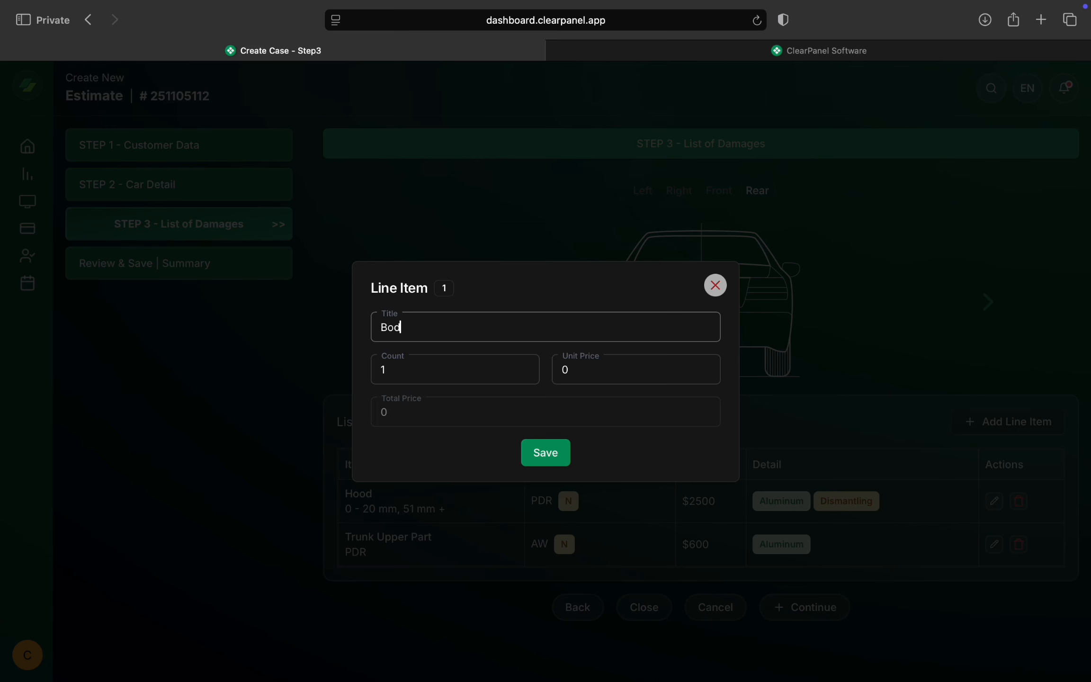
type("y Polishing")
left_click(636, 369)
type("100")
left_click(546, 452)
left_click(805, 640)
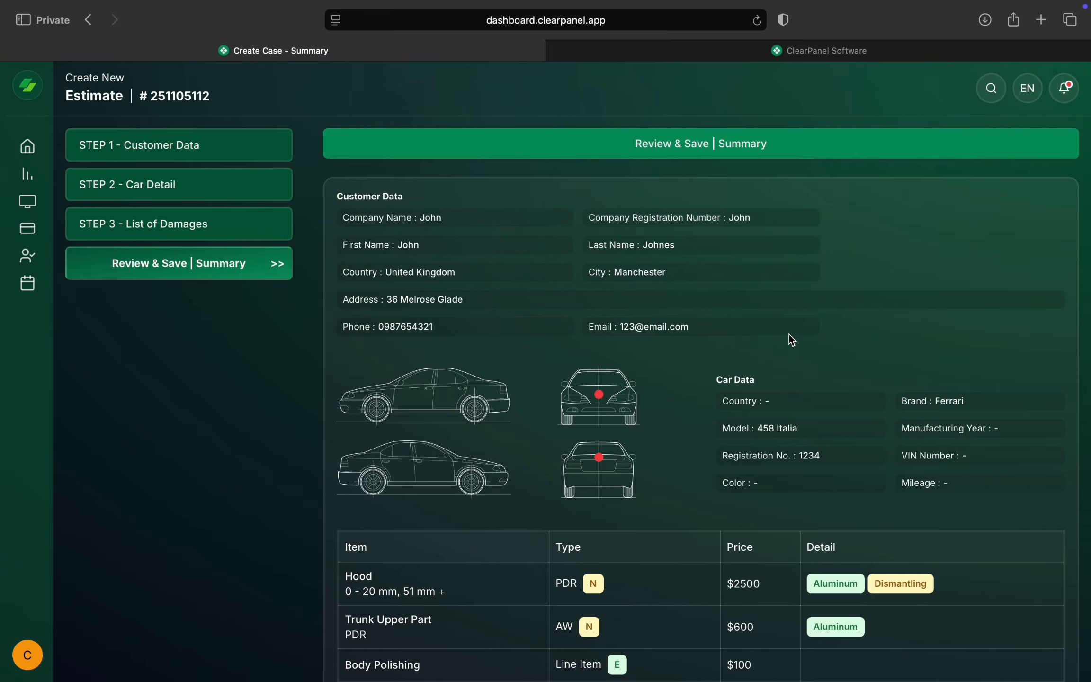
Review the summary's damages and totals, and check the affiliate code and final price entries without setting either.
scroll(772, 326, "down", 1)
scroll(772, 326, "down", 3)
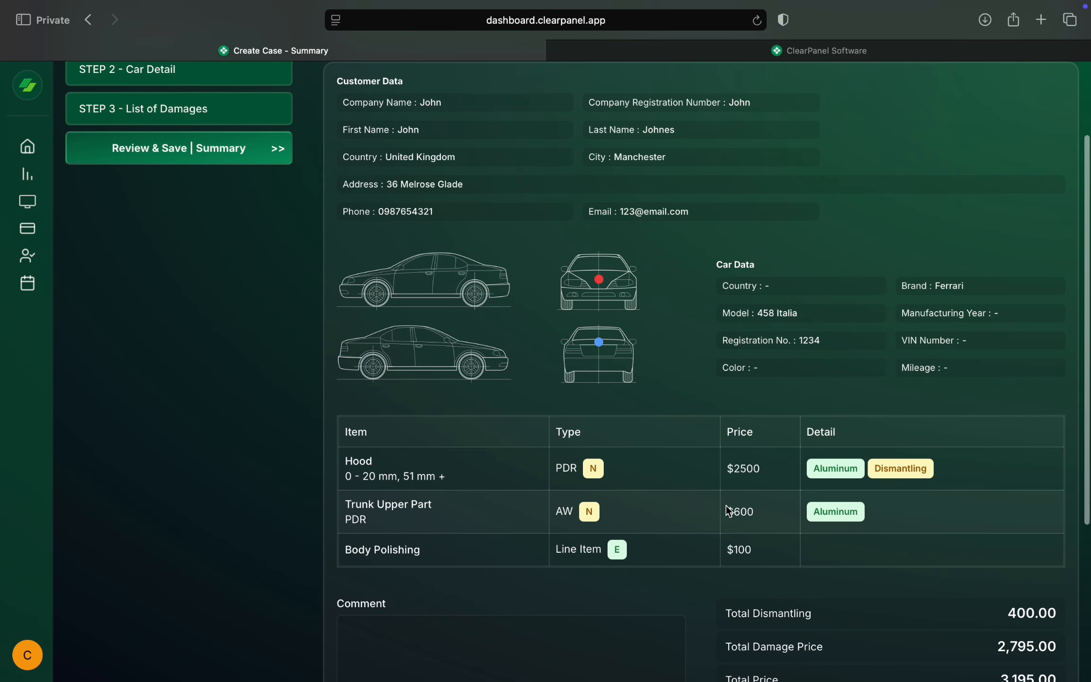
scroll(760, 512, "down", 3)
scroll(759, 509, "down", 4)
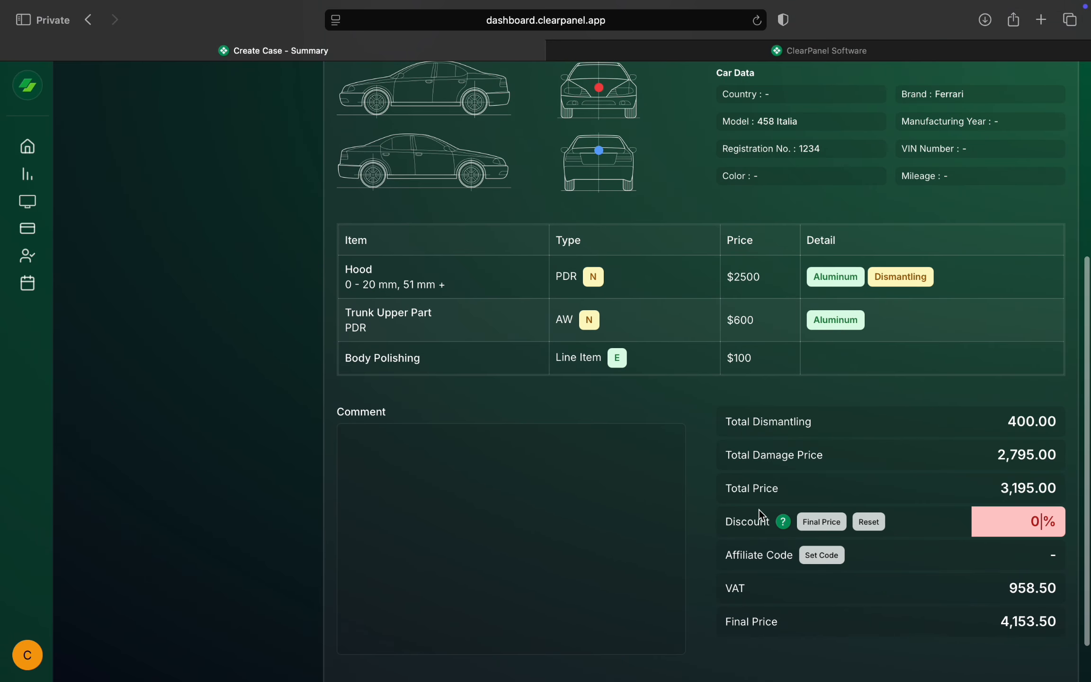
left_click(822, 555)
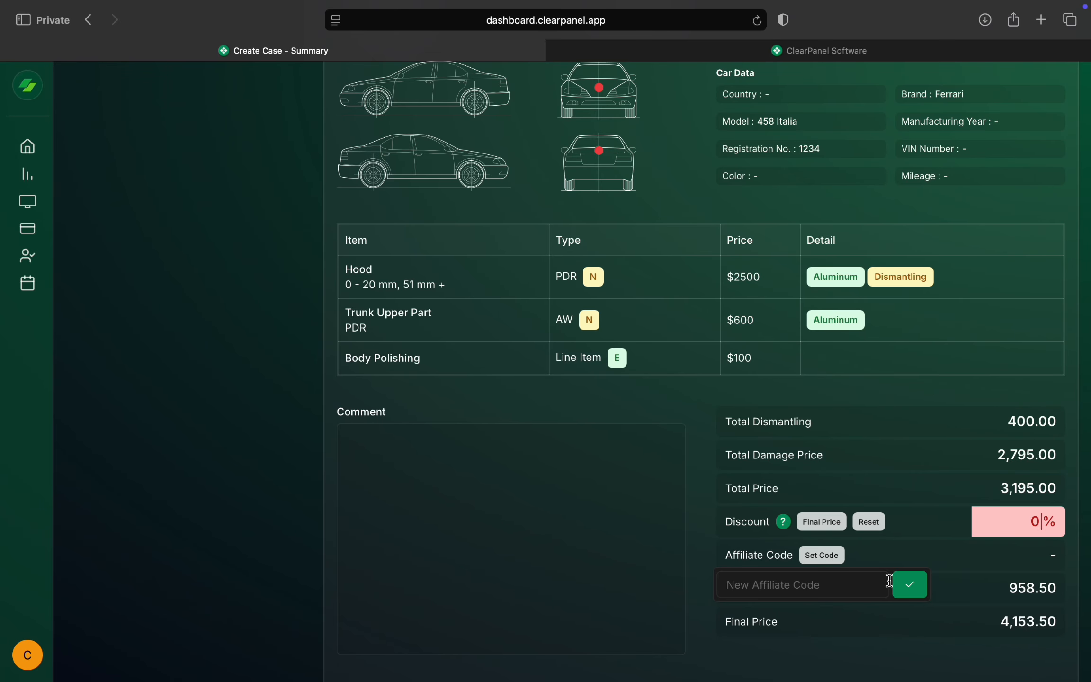
left_click(829, 530)
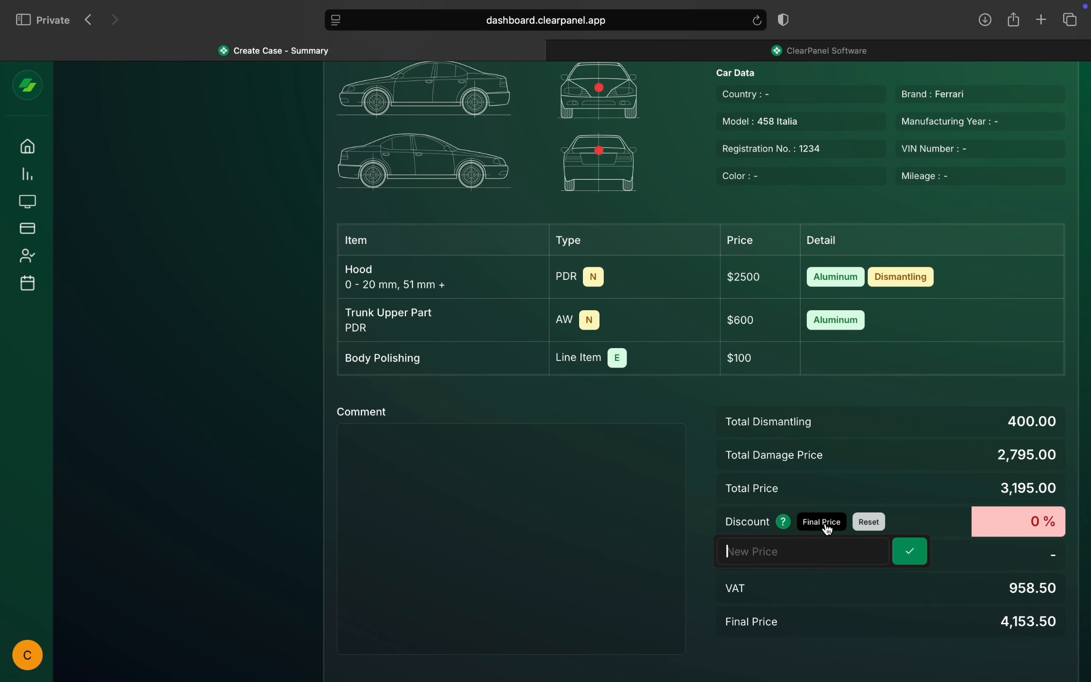
left_click(919, 494)
Apply a 10 % discount to the estimate and save the case.
double_click(1040, 521)
type("10")
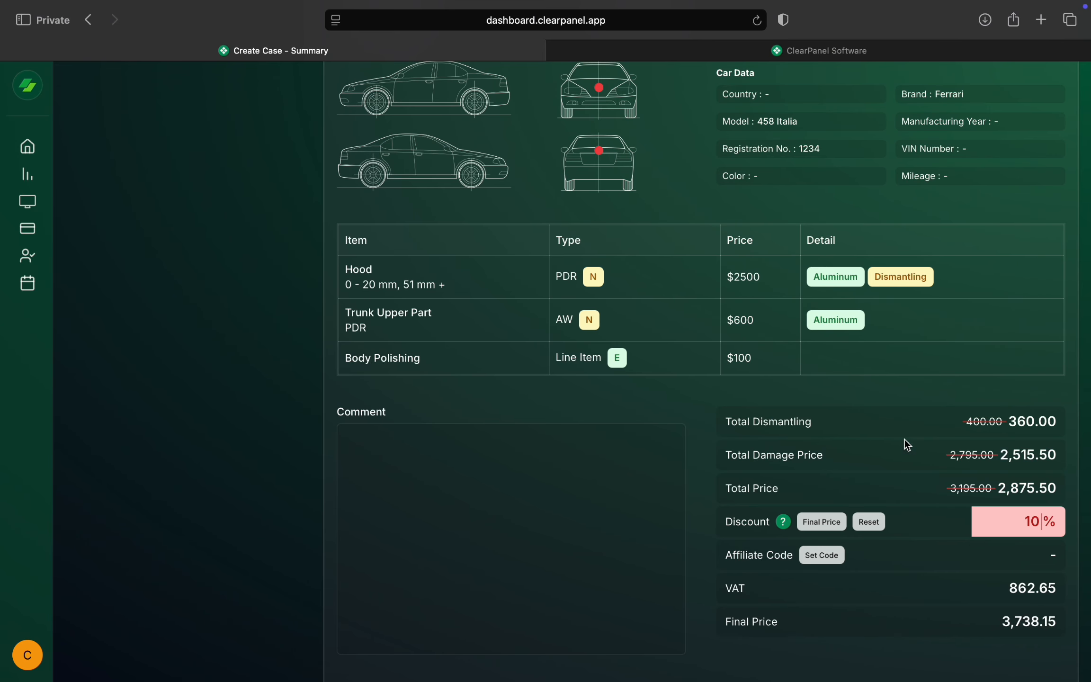
scroll(890, 412, "down", 2)
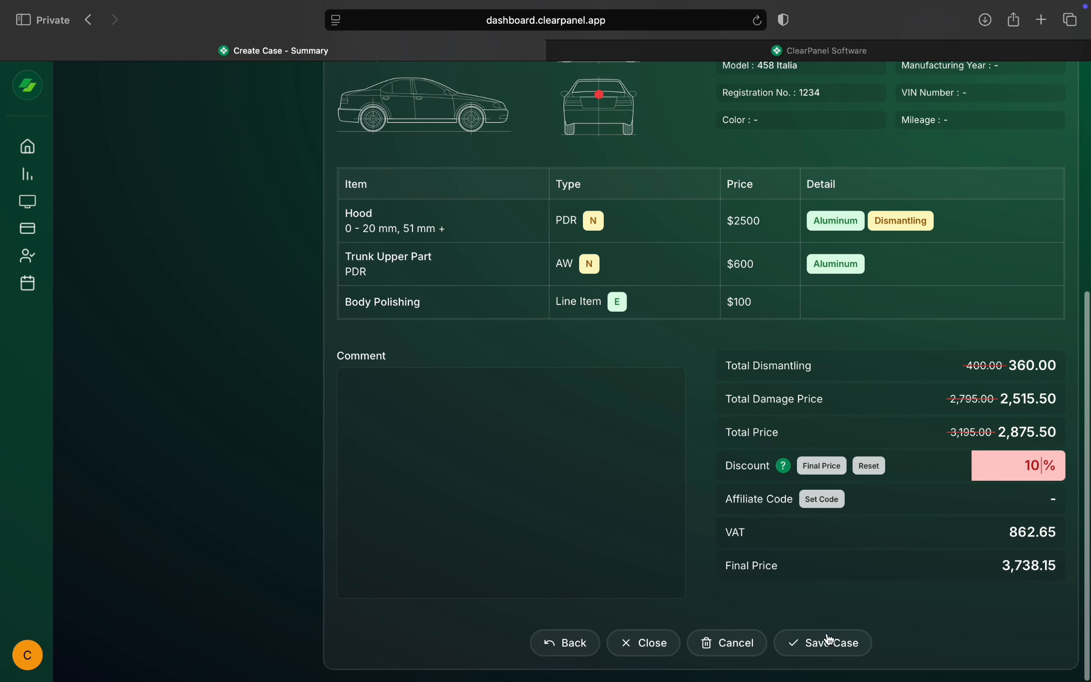
left_click(826, 642)
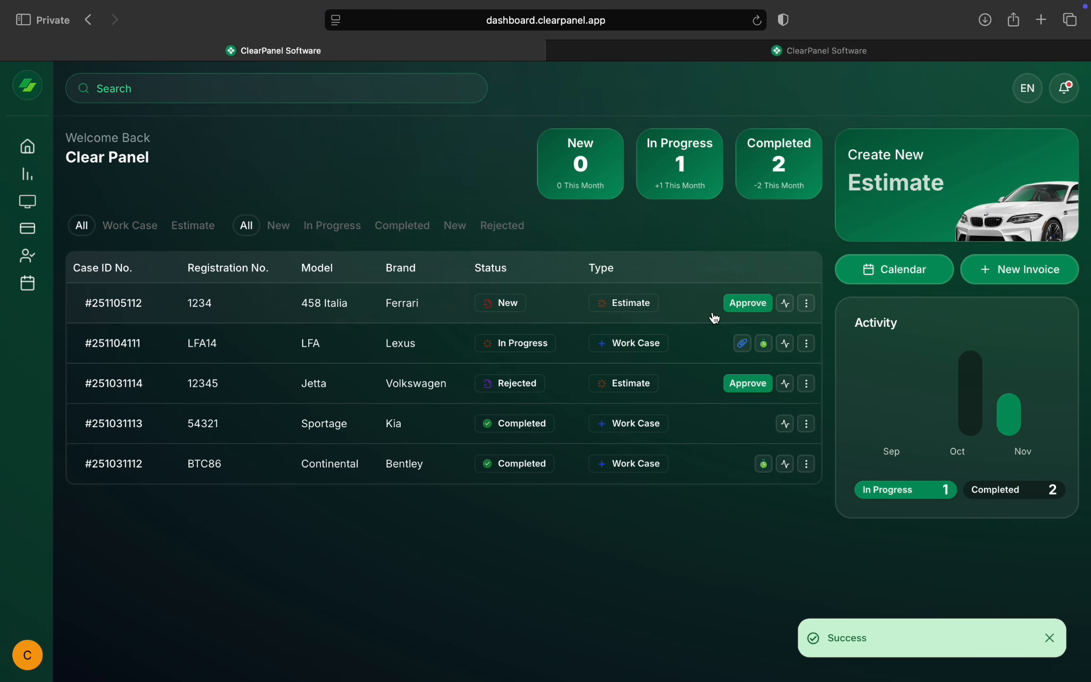
Open the summary of the newly saved Ferrari 458 Italia estimate from the case list and review its data.
left_click(807, 307)
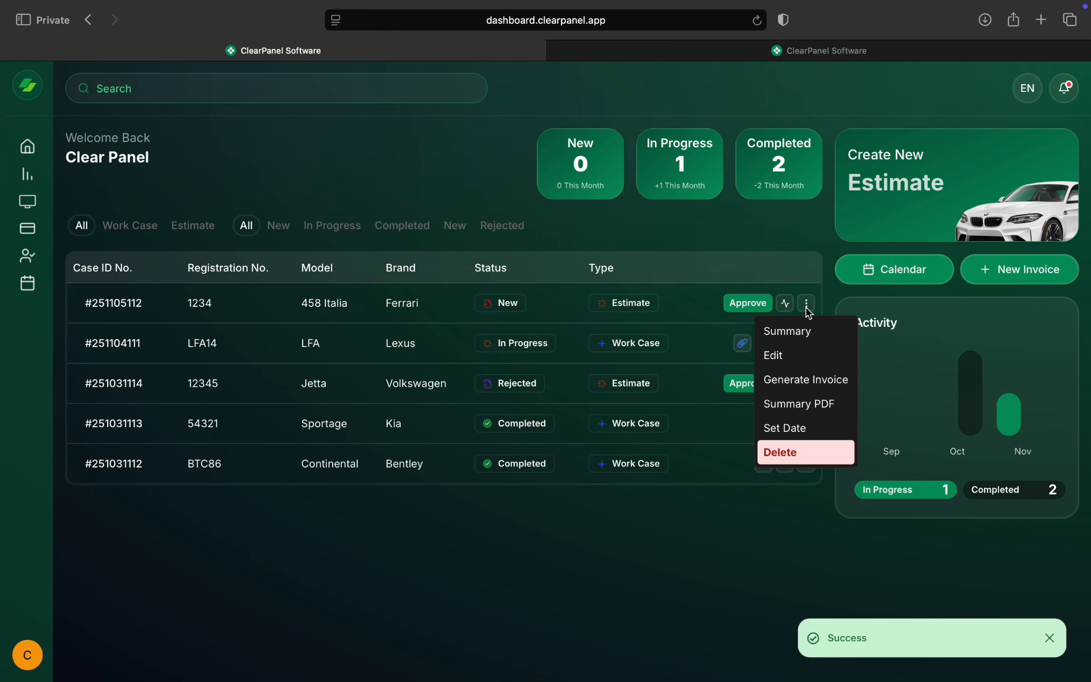
left_click(807, 308)
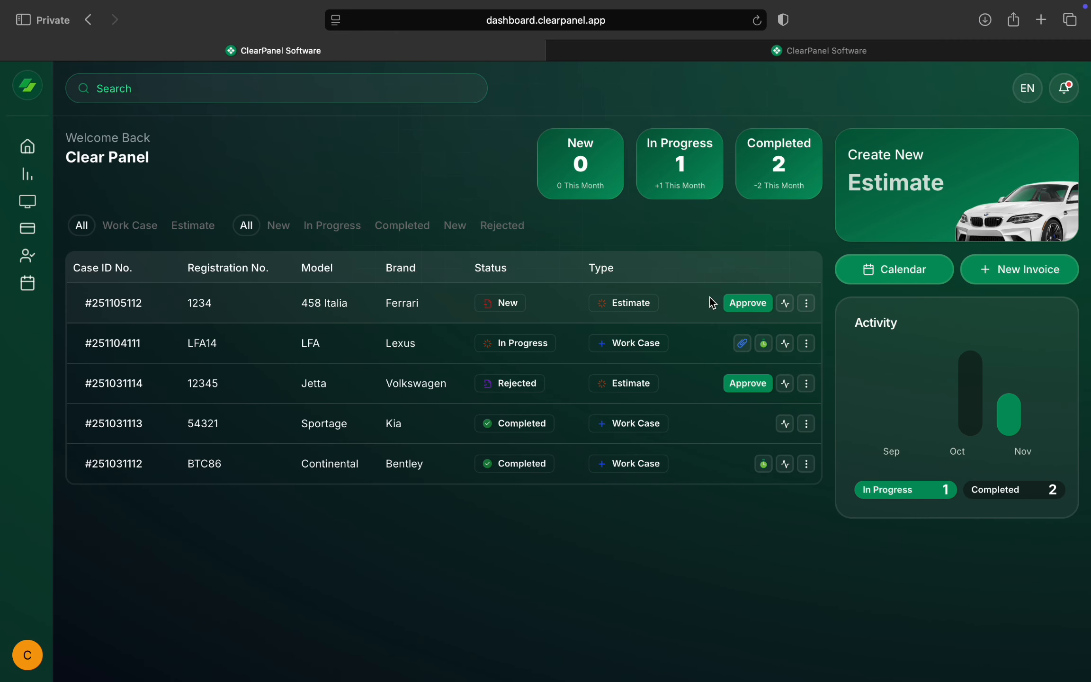
left_click(807, 305)
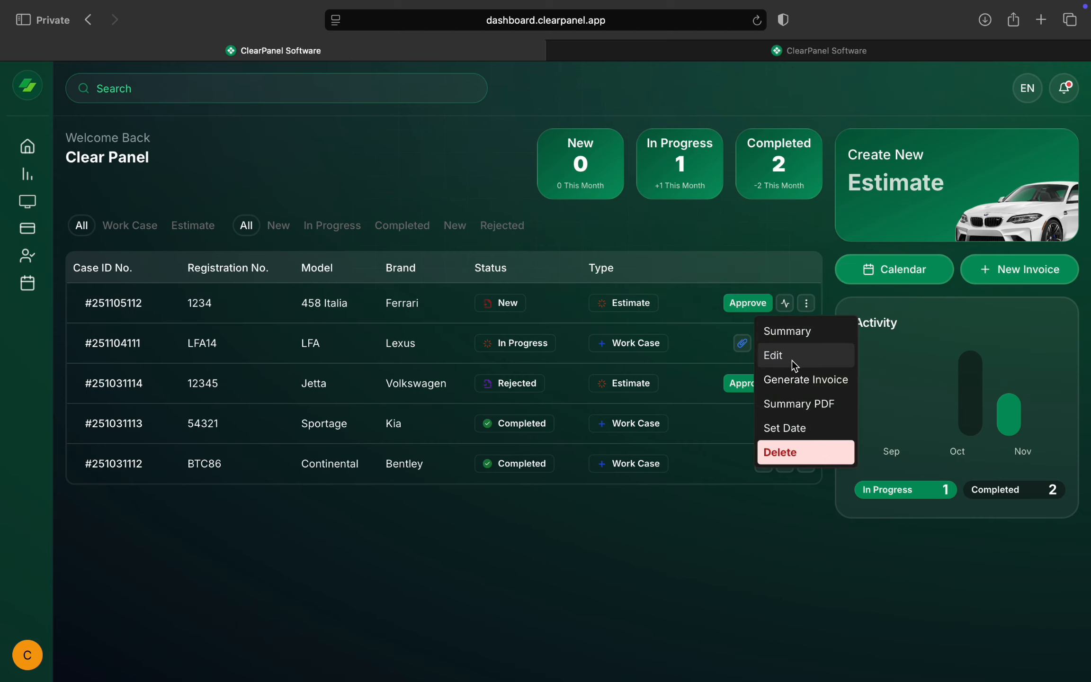
left_click(796, 338)
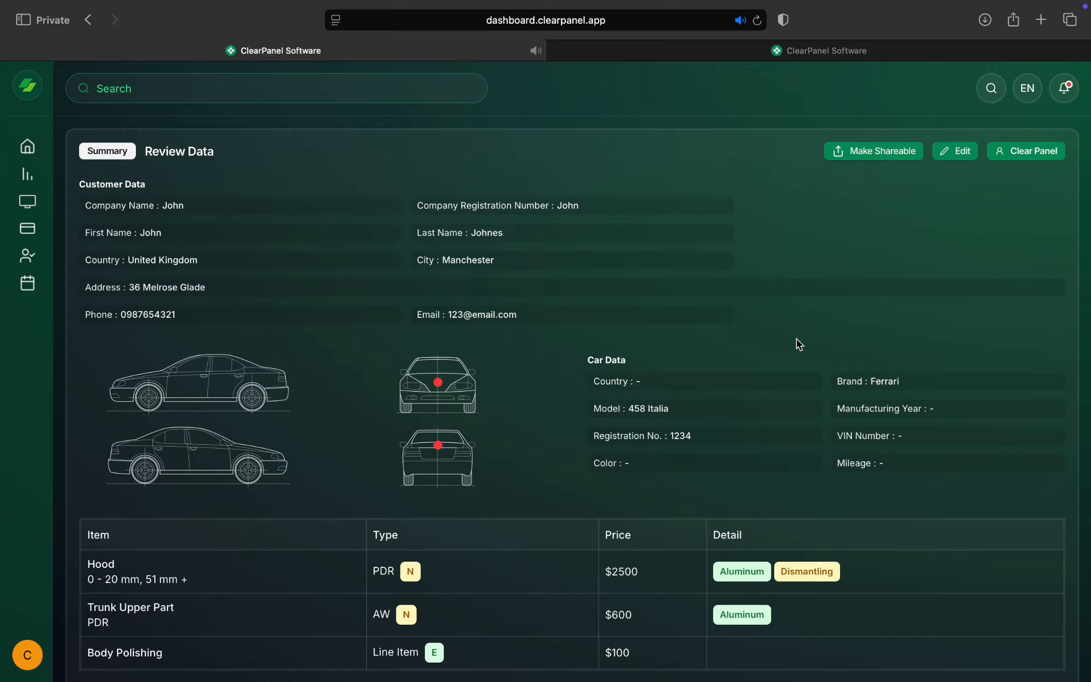
scroll(629, 316, "down", 5)
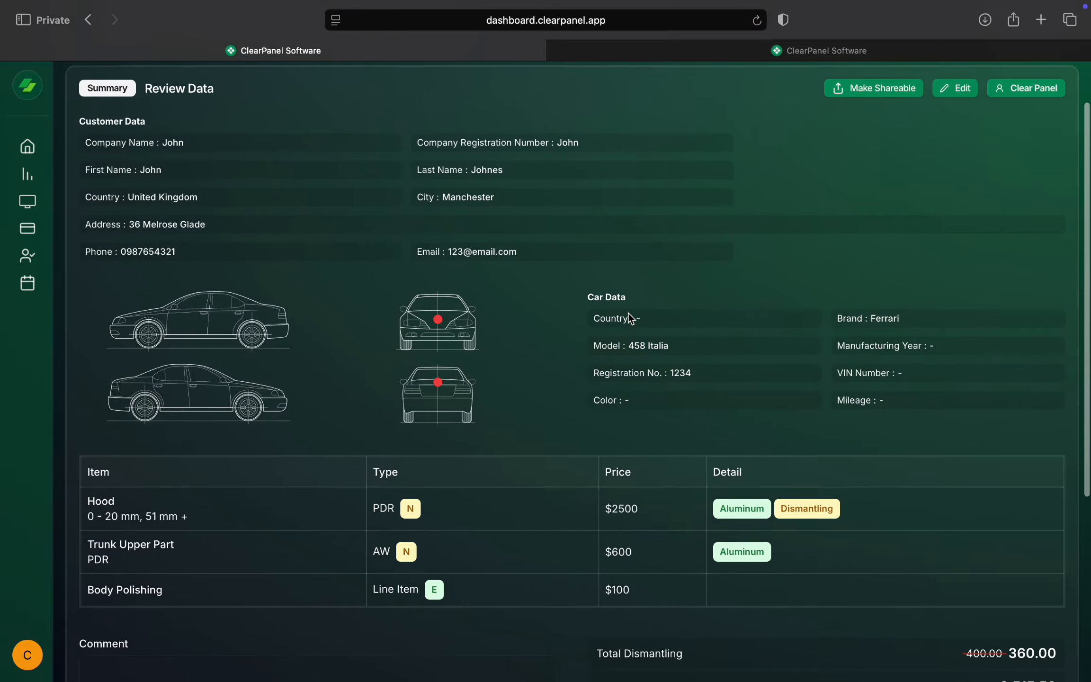
scroll(628, 313, "up", 5)
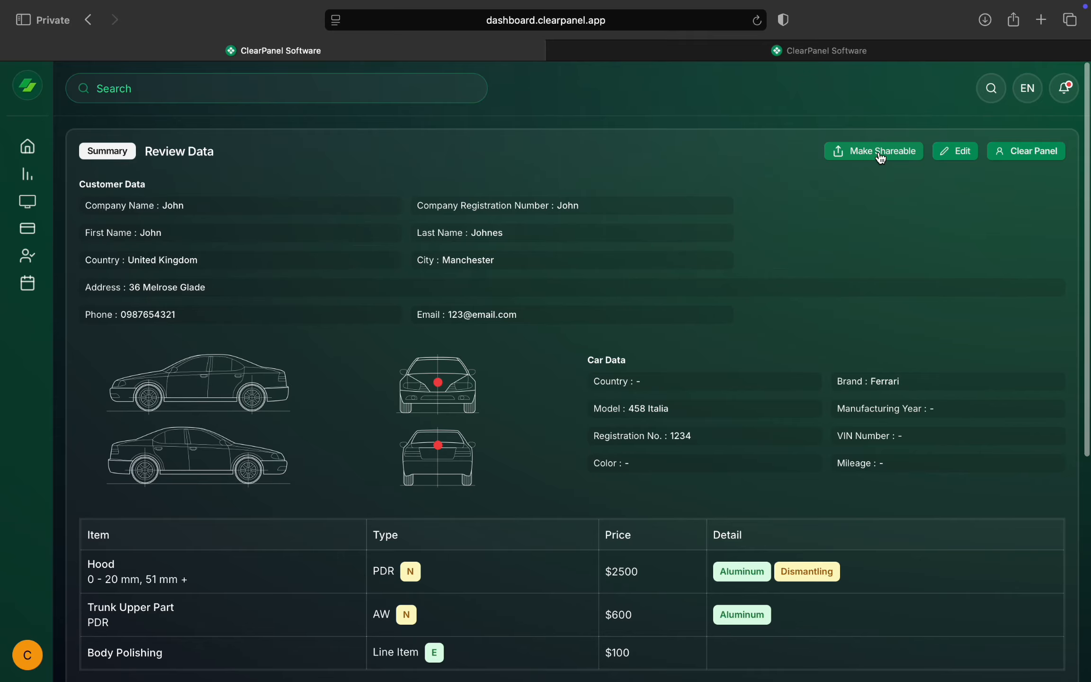
Make the estimate summary shareable and open its copied link in the other browser tab to review the shared page.
left_click(880, 157)
left_click(889, 154)
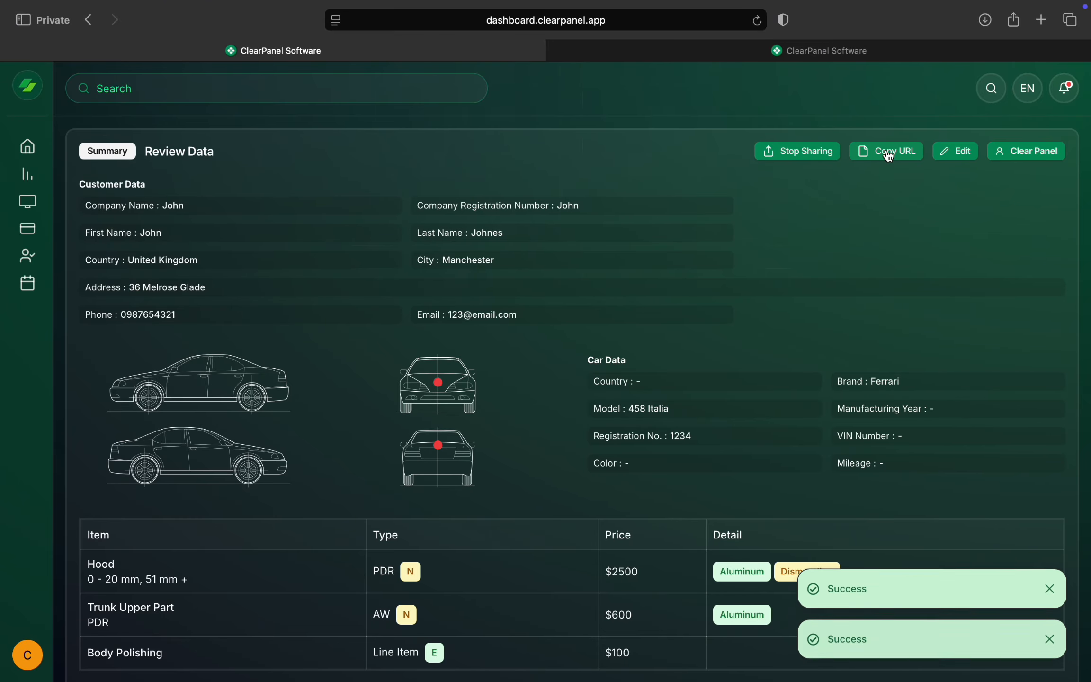
left_click(570, 56)
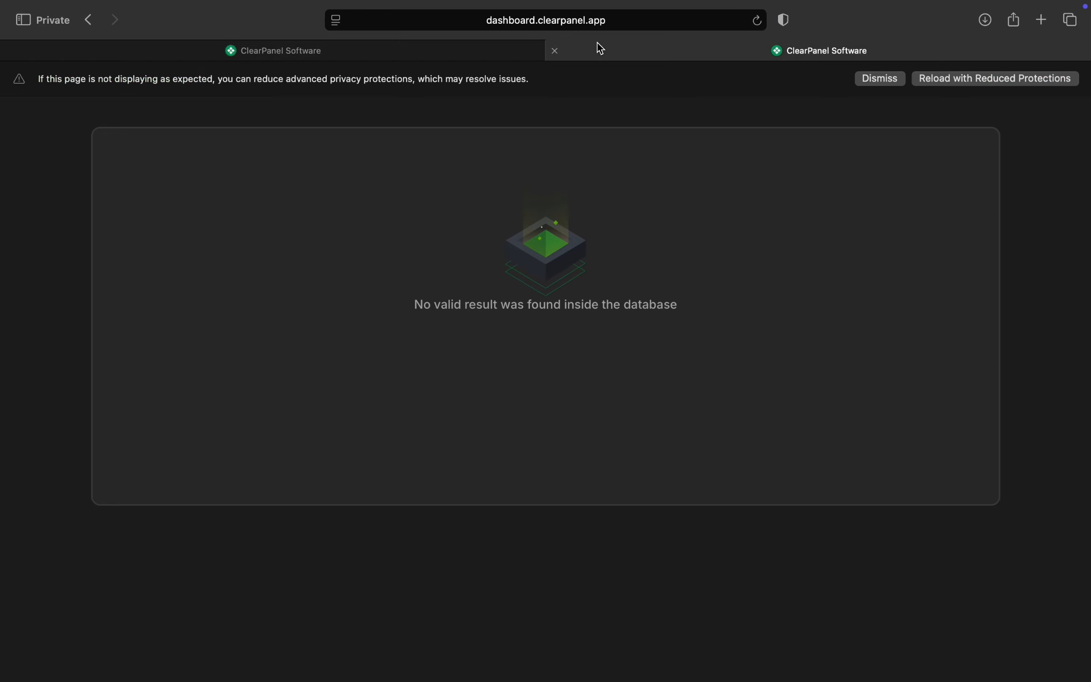
left_click(595, 24)
key("Return")
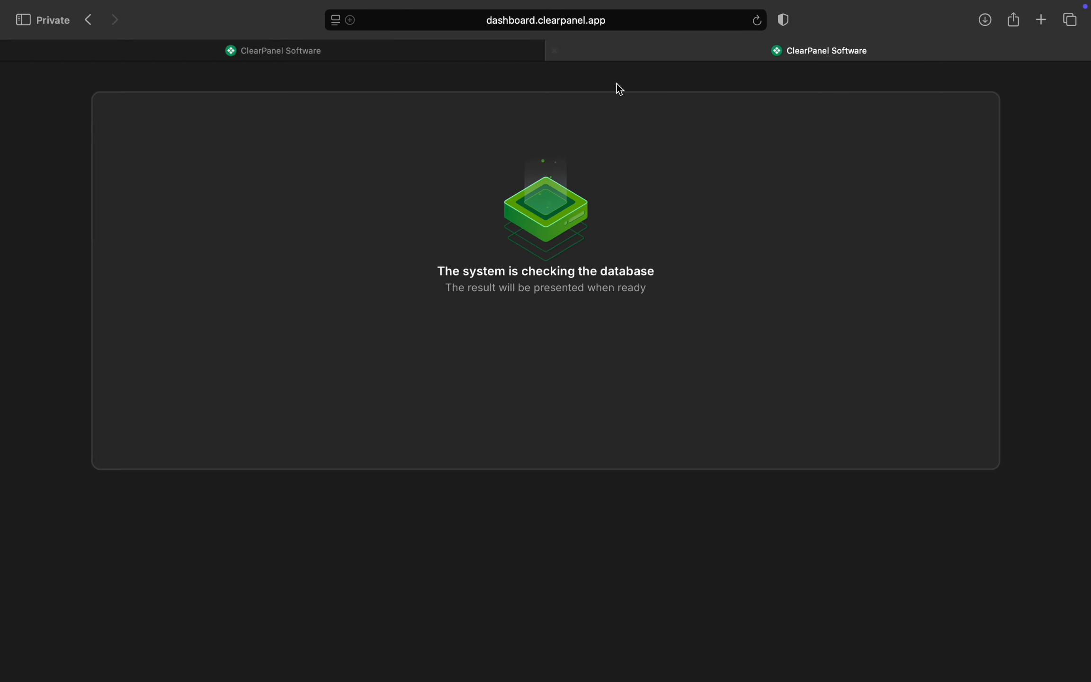
scroll(523, 258, "down", 5)
scroll(523, 258, "down", 4)
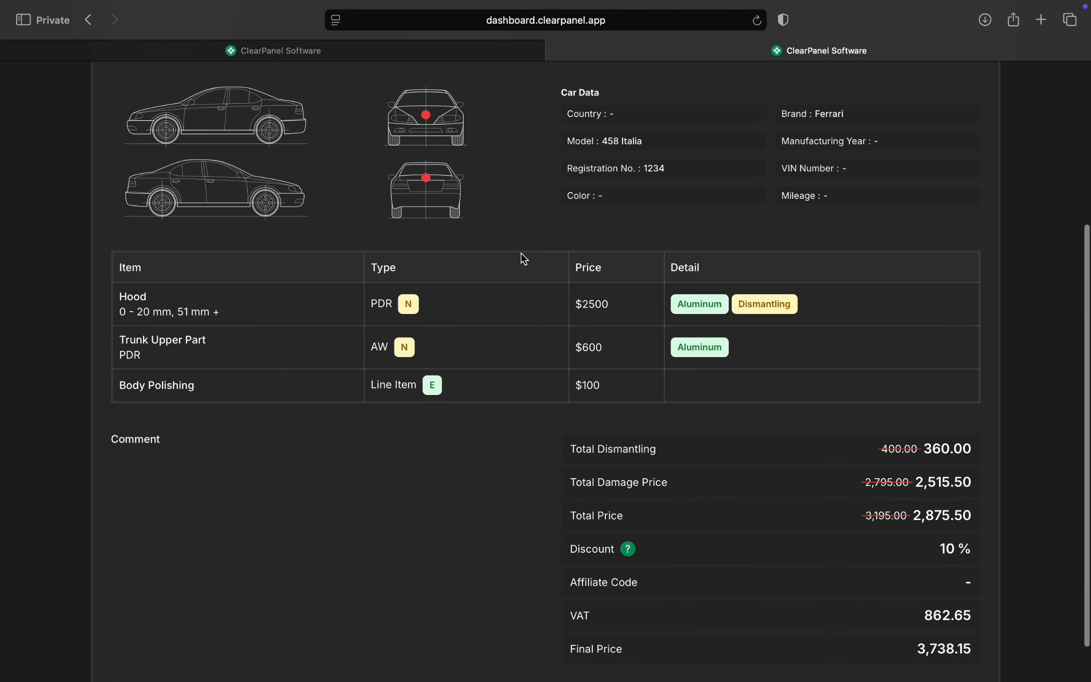
scroll(518, 244, "up", 6)
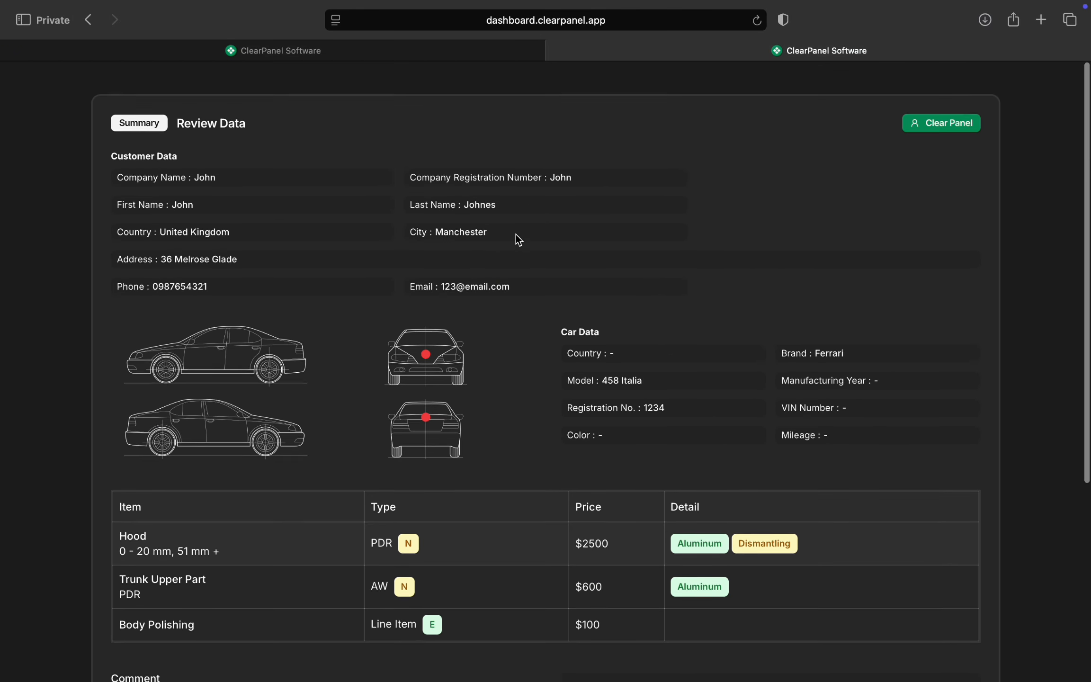
Stop sharing the estimate from its summary and reload the shared link in the other browser tab to check access.
left_click(425, 51)
scroll(661, 329, "down", 3)
scroll(662, 330, "down", 5)
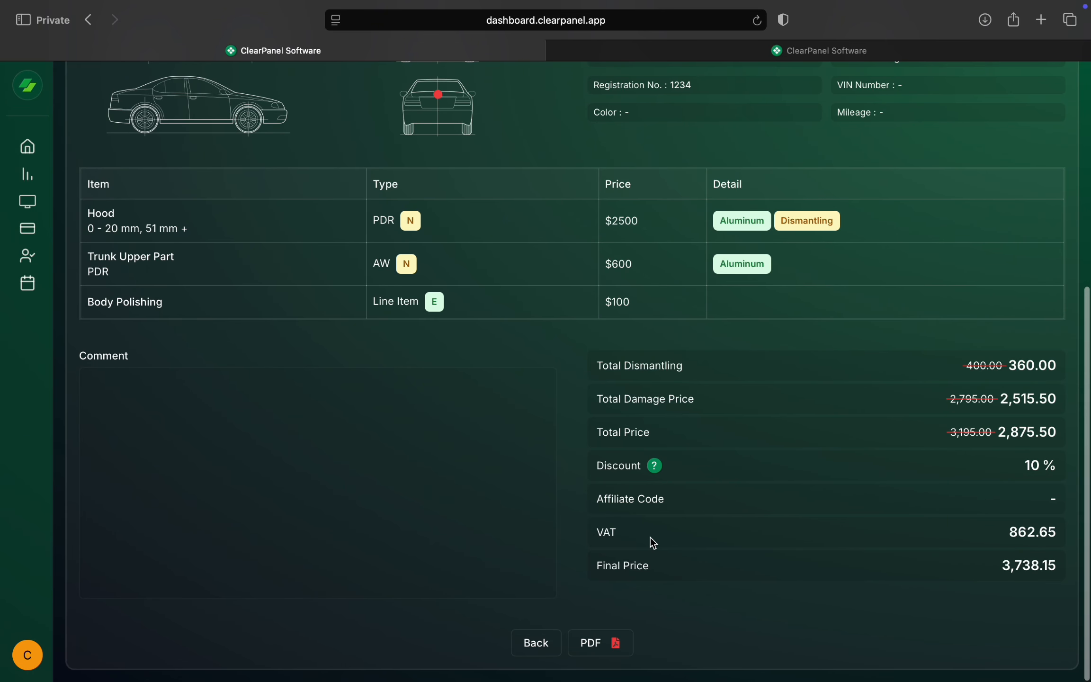
scroll(650, 540, "up", 8)
left_click(803, 159)
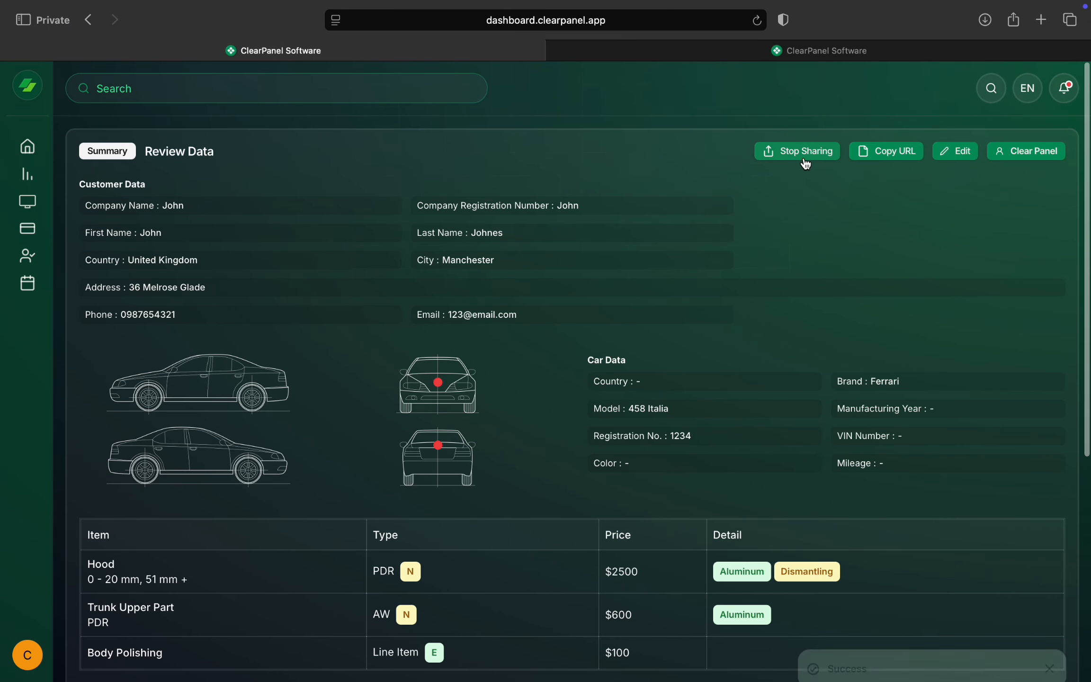
left_click(820, 55)
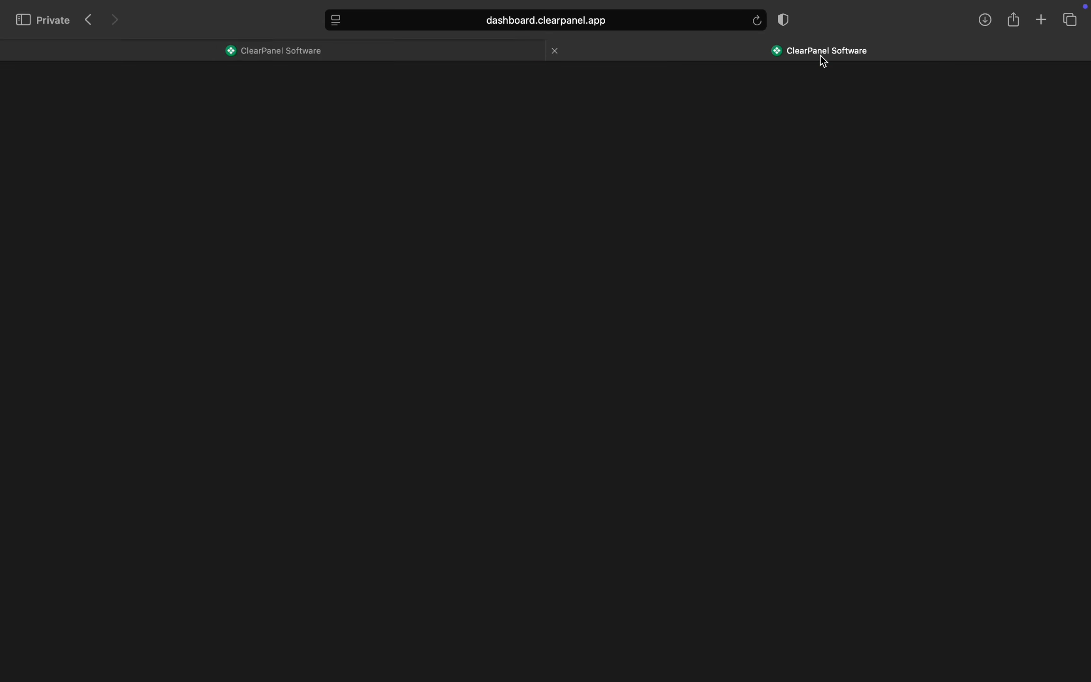
left_click(759, 21)
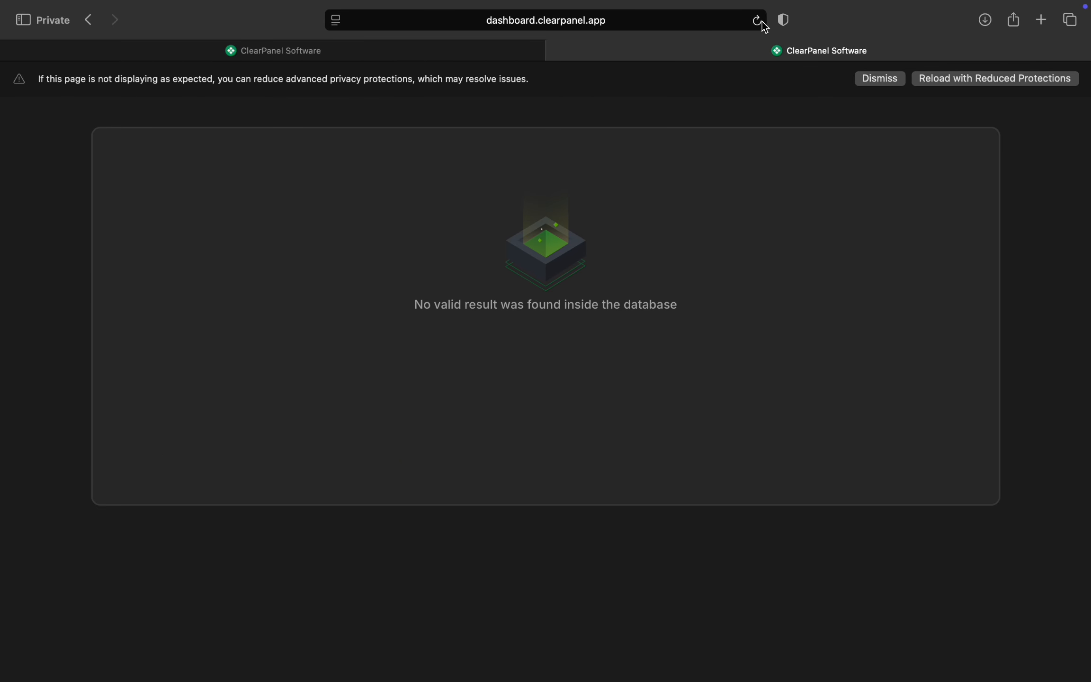
Return to the estimate summary in the first browser tab and open the estimate for editing.
left_click(497, 54)
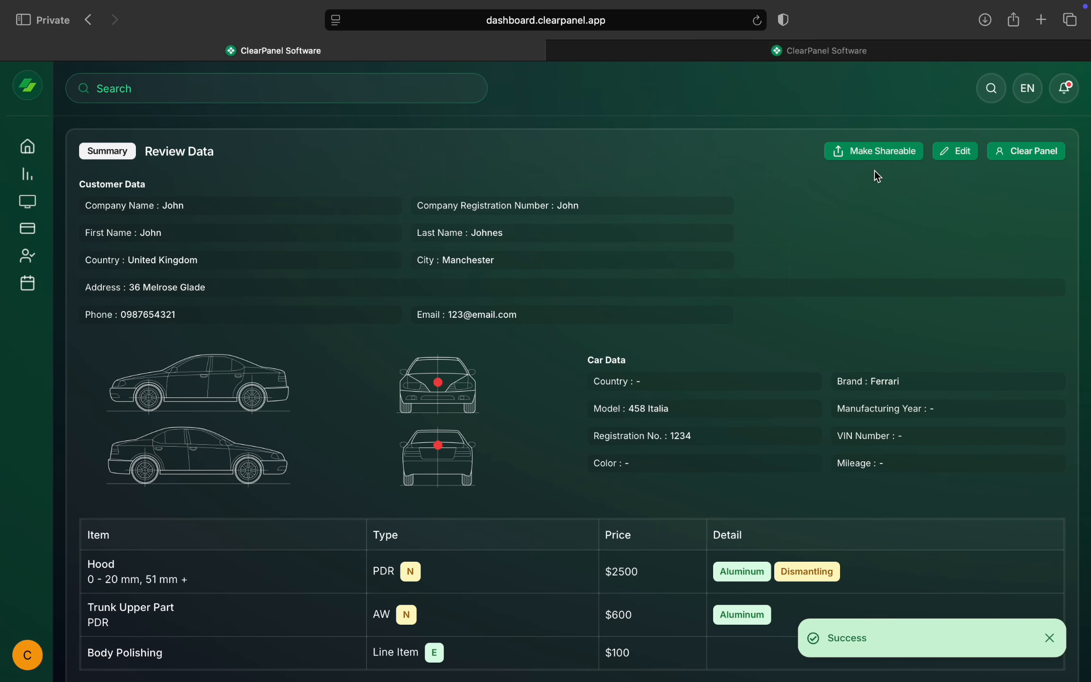
left_click(963, 157)
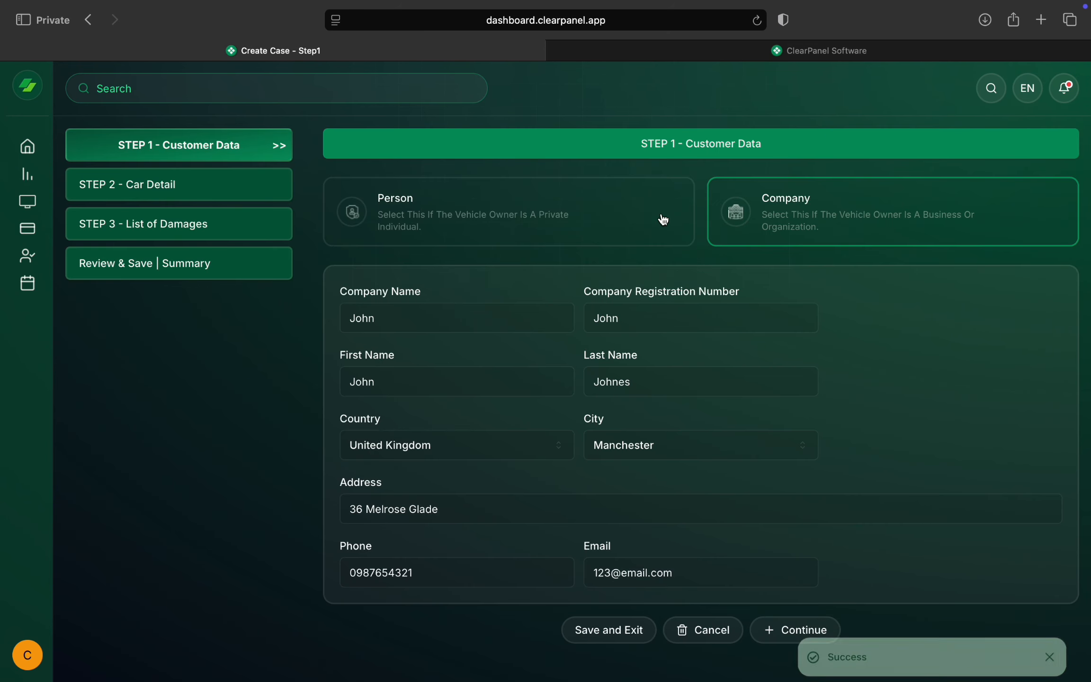
Go through the estimate's car detail, list of damages and summary pages in edit mode, ending back at the customer data.
left_click(247, 205)
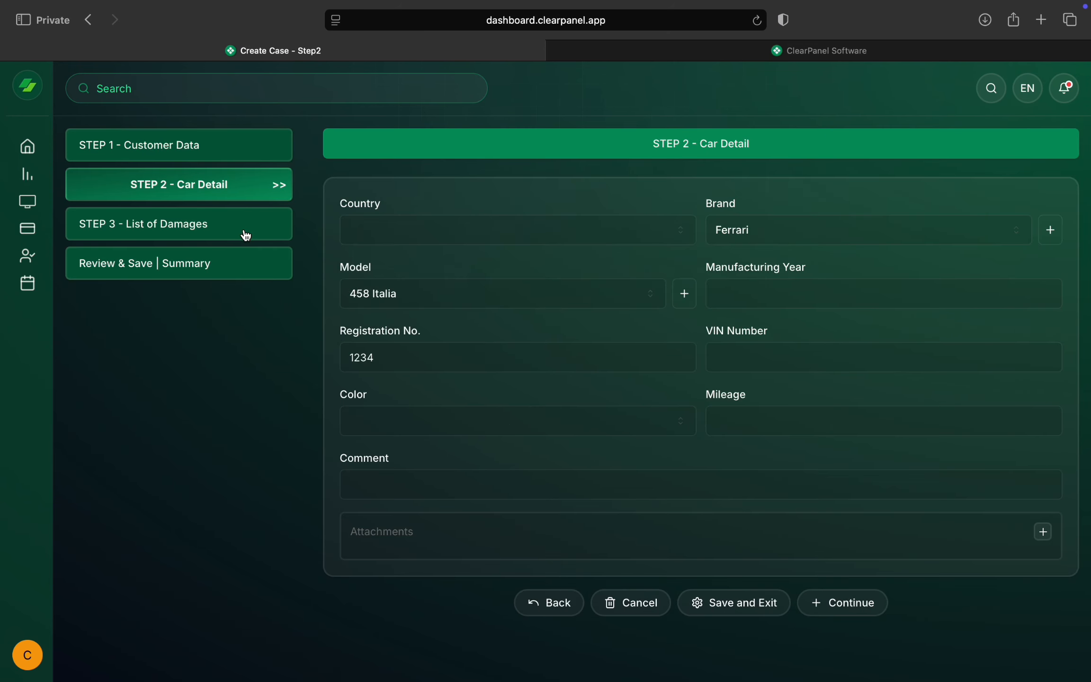
left_click(246, 236)
left_click(239, 275)
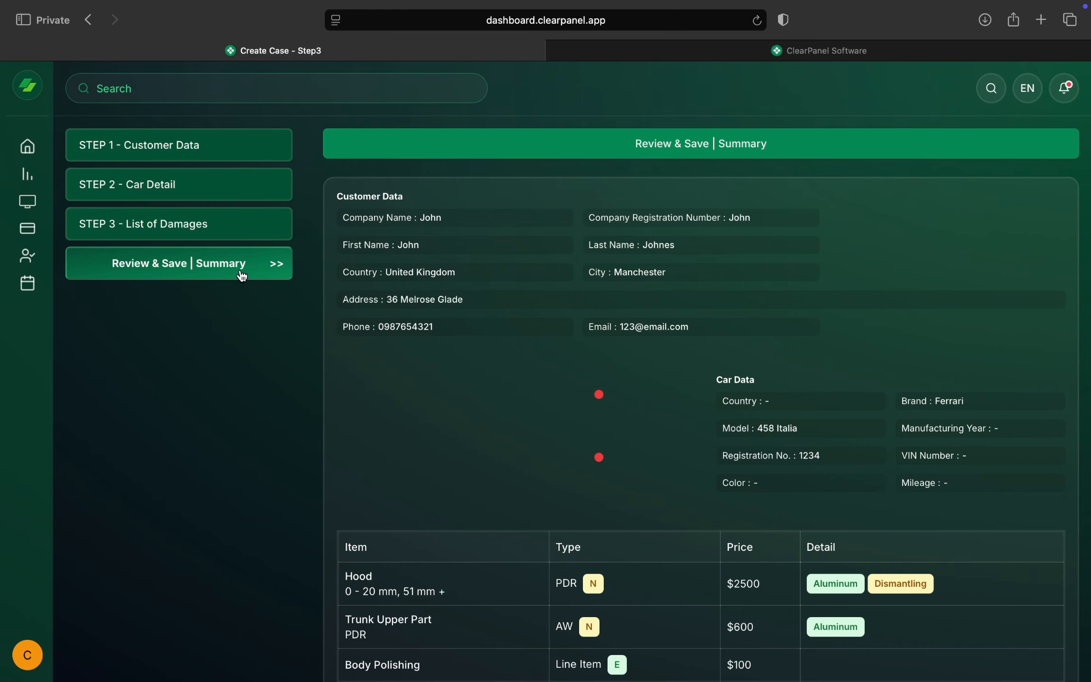
left_click(241, 197)
left_click(241, 153)
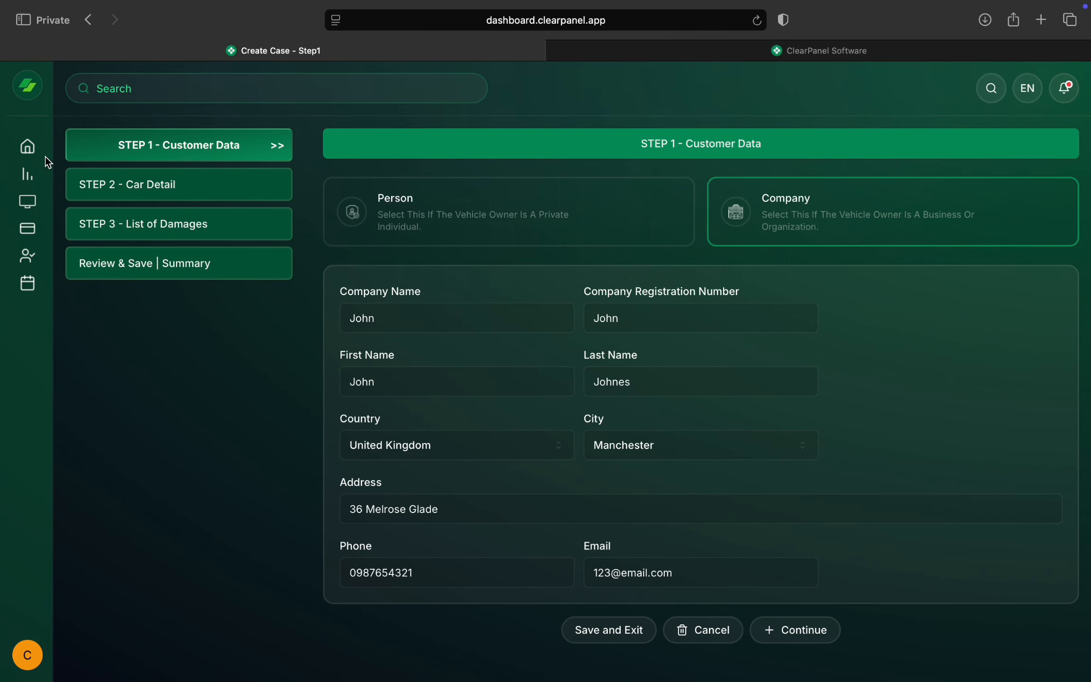
Return to the home dashboard and examine the actions available for the Ferrari 458 Italia estimate without choosing one.
mouse_move(32, 150)
left_click(157, 170)
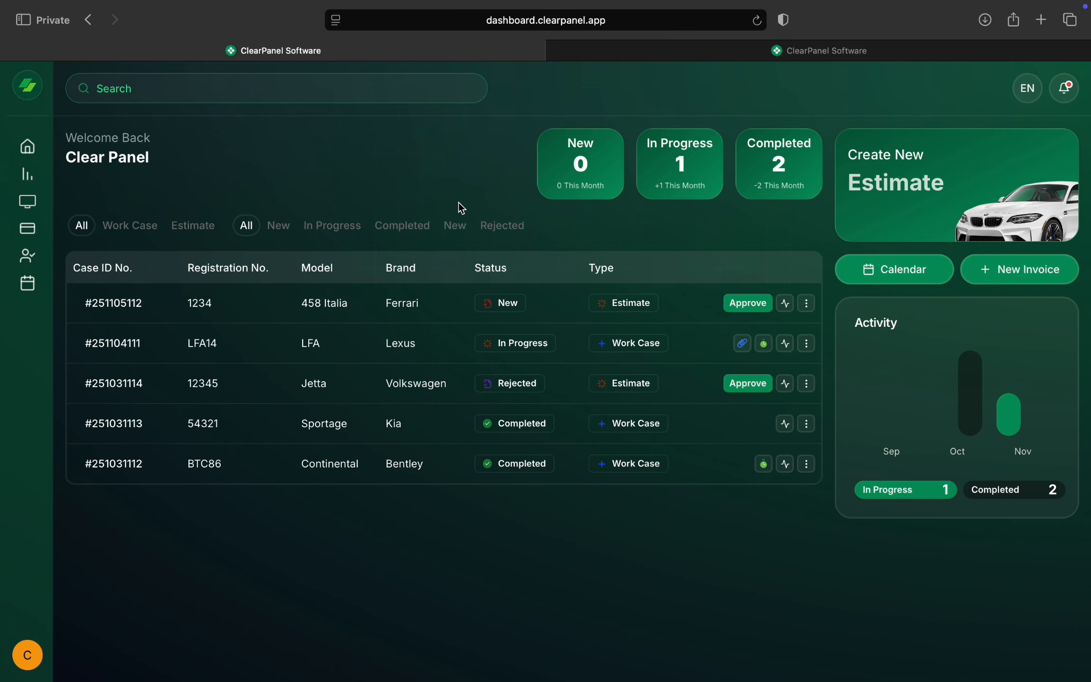
left_click(806, 303)
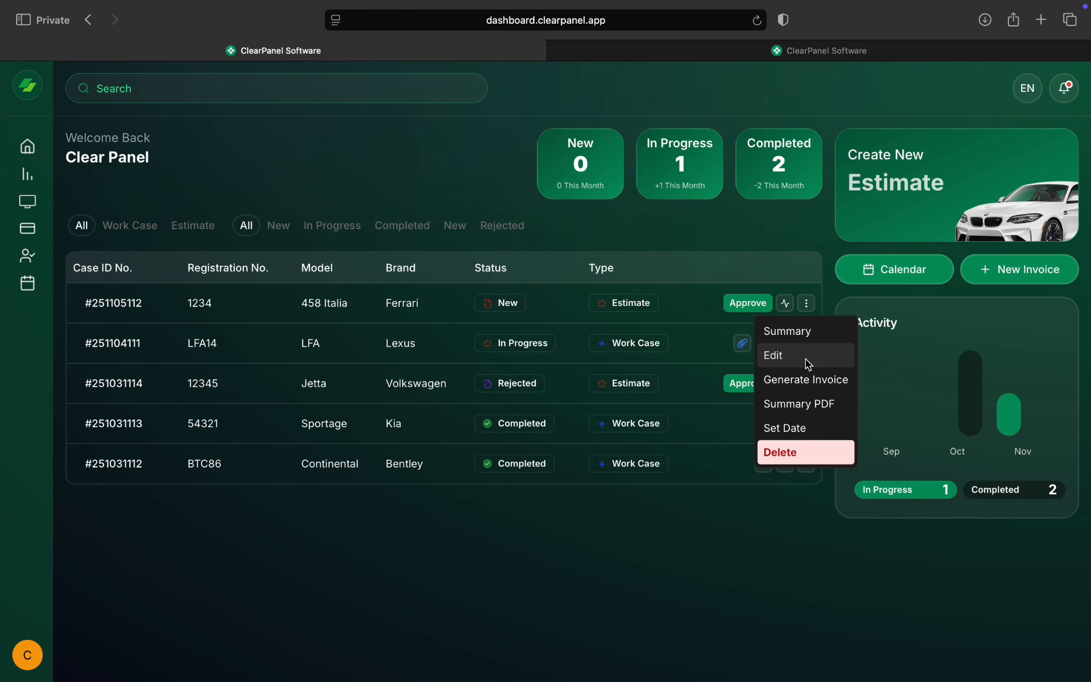
left_click(809, 291)
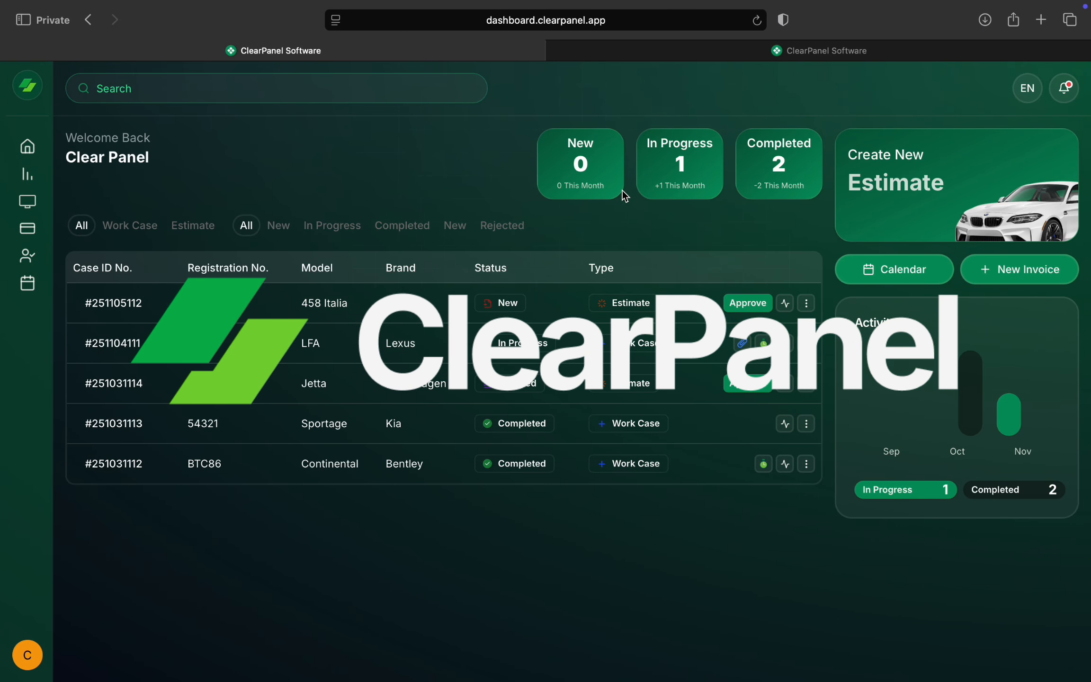